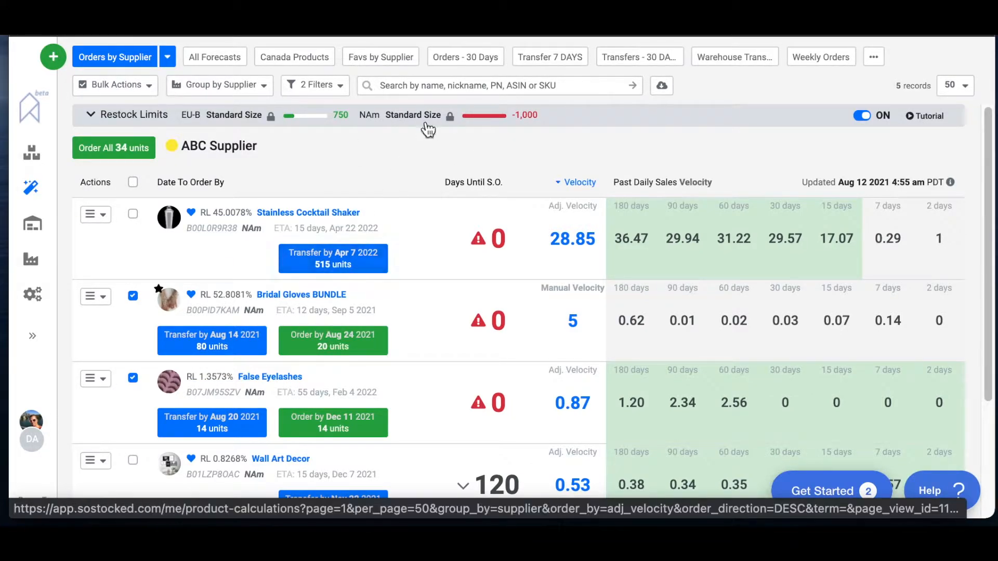
- Expand the Bridal Gloves BUNDLE forecast details and review the stages of its default lead time without changing them
{"action": "scroll", "coordinate": [335, 273], "scroll_direction": "down", "scroll_amount": 2}
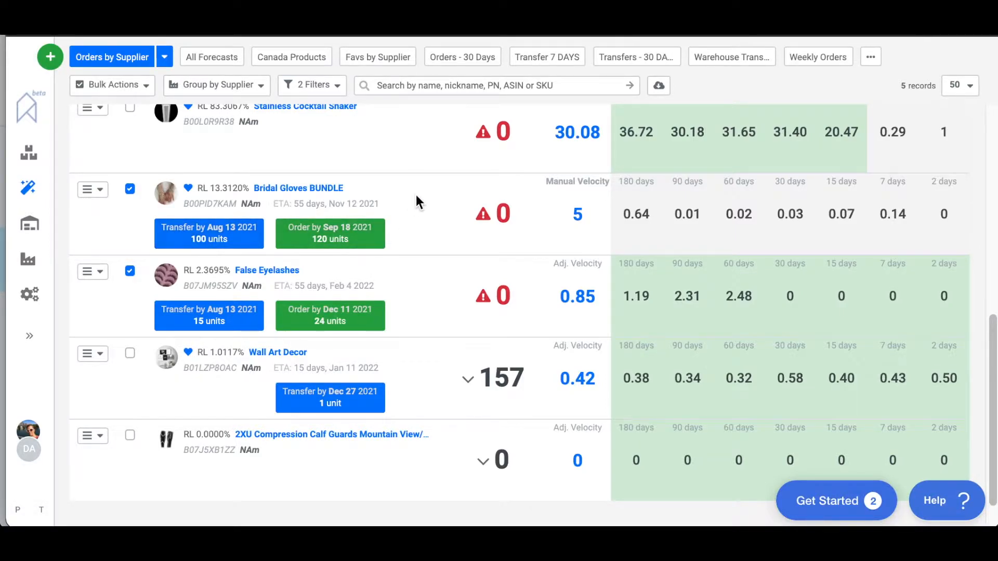
{"action": "left_click", "coordinate": [496, 222]}
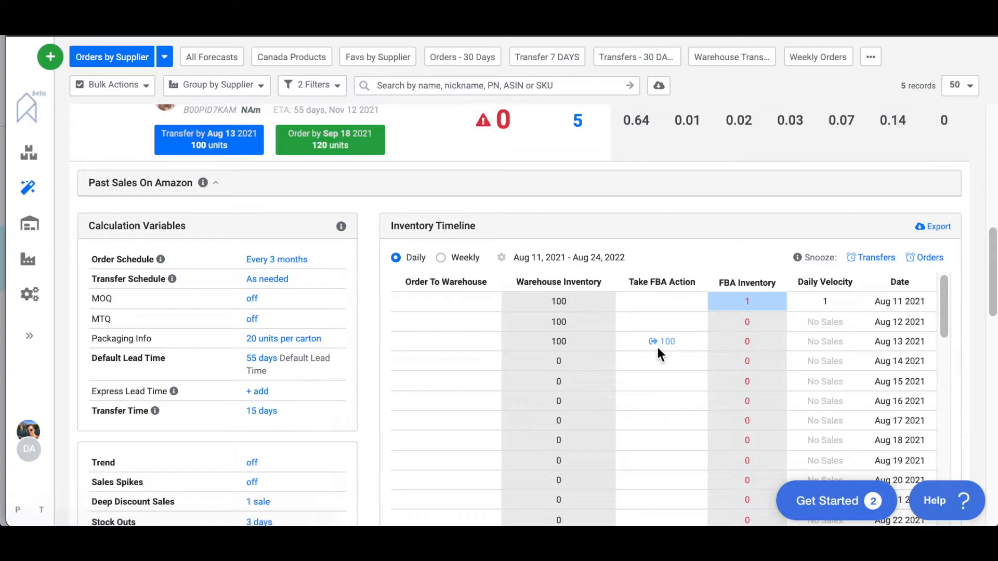
{"action": "left_click", "coordinate": [254, 357]}
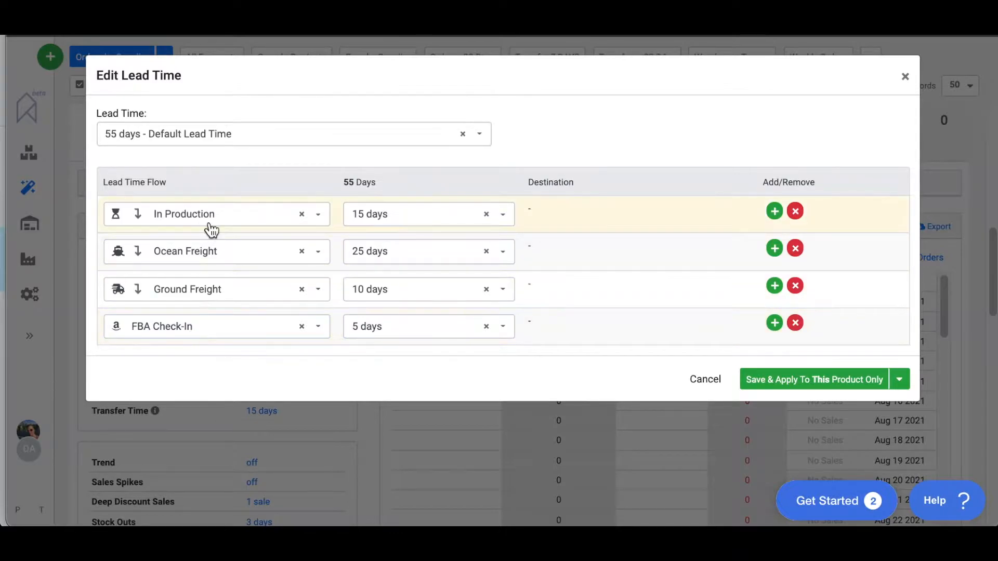
{"action": "left_click", "coordinate": [905, 78]}
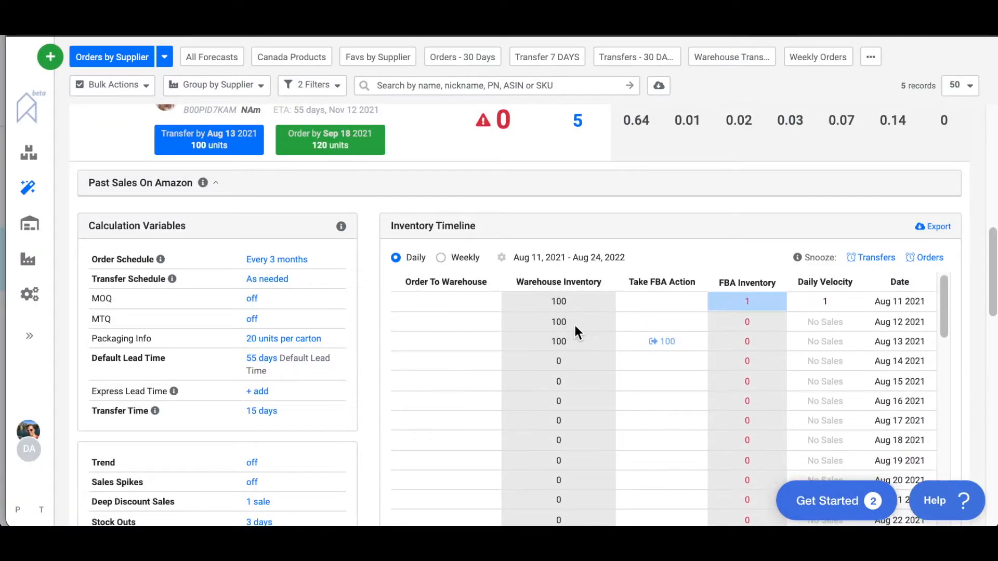
- Check the Bridal Gloves BUNDLE order schedule and follow its daily inventory timeline to the September 2021 order
{"action": "left_click", "coordinate": [276, 259]}
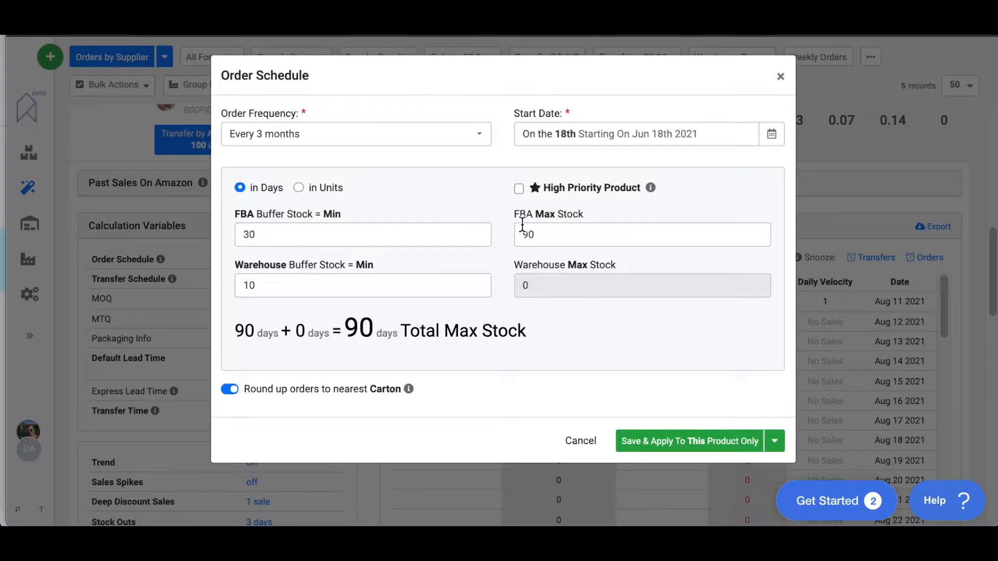
{"action": "left_click", "coordinate": [780, 77]}
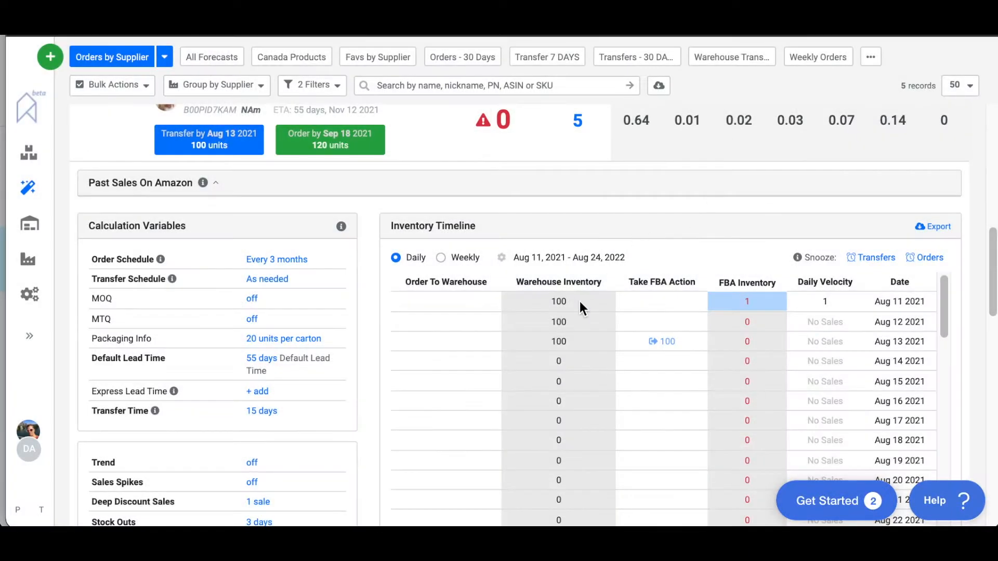
{"action": "scroll", "coordinate": [609, 310], "scroll_direction": "down", "scroll_amount": 6}
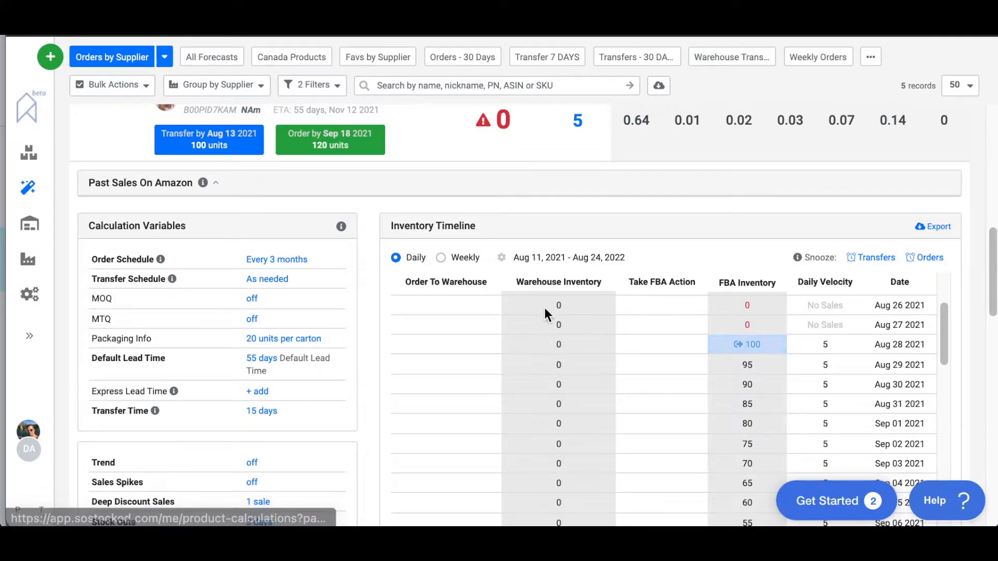
{"action": "scroll", "coordinate": [587, 301], "scroll_direction": "down", "scroll_amount": 8}
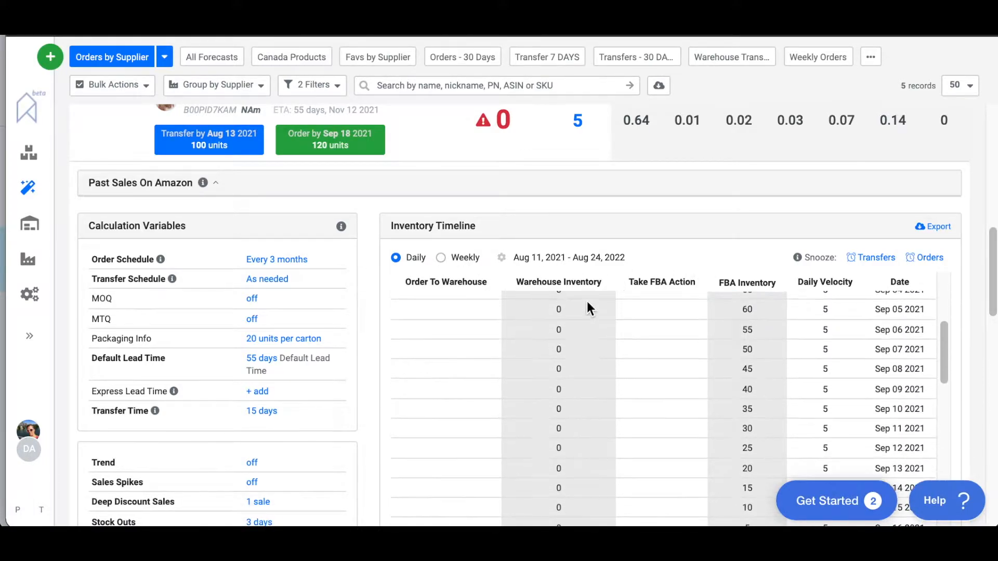
{"action": "scroll", "coordinate": [612, 348], "scroll_direction": "up", "scroll_amount": 2}
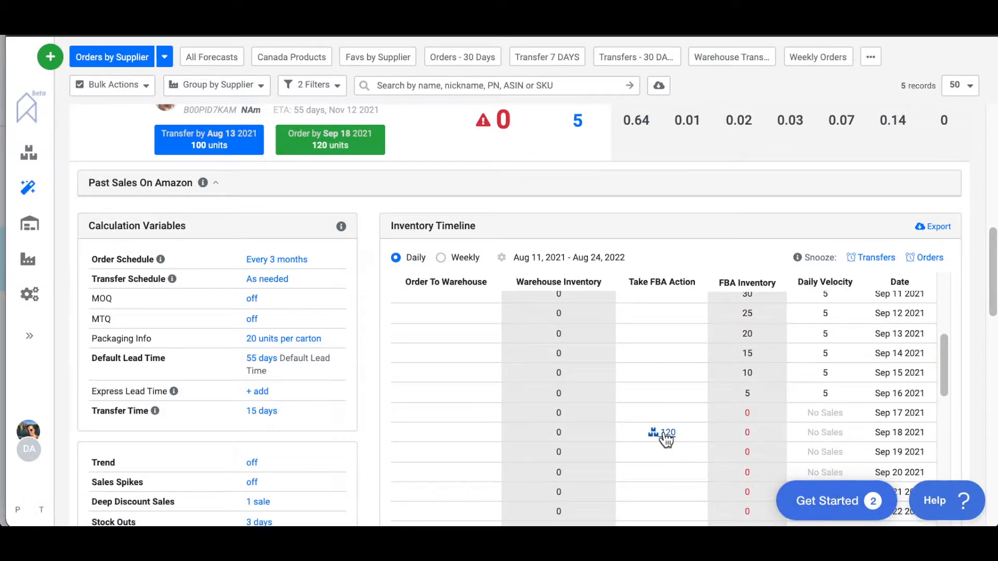
{"action": "mouse_move", "coordinate": [666, 439]}
- Recheck the order schedule's FBA buffer and max stock settings, and examine the inventory timeline from September to the December 2021 order
{"action": "left_click", "coordinate": [263, 264]}
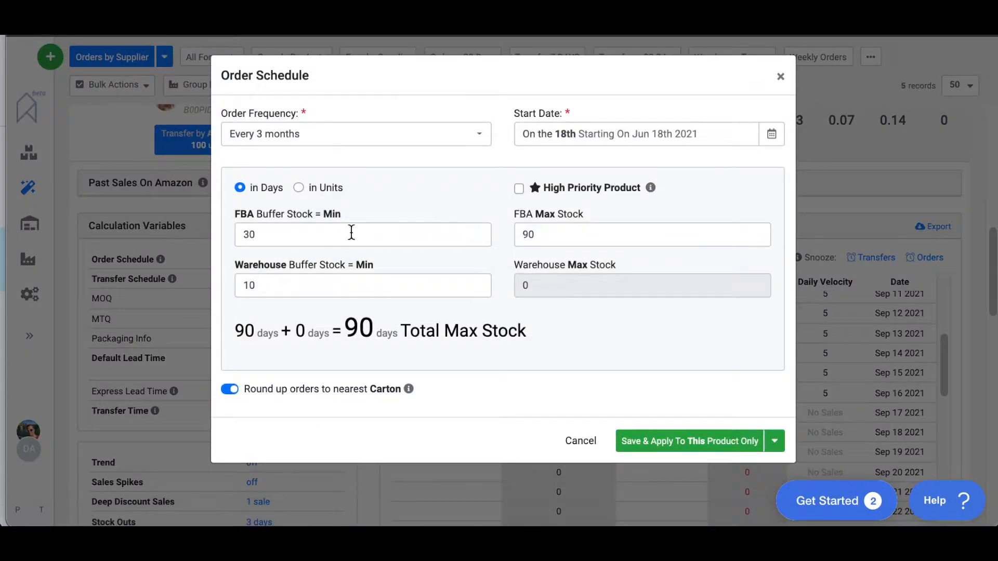
{"action": "left_click", "coordinate": [780, 77]}
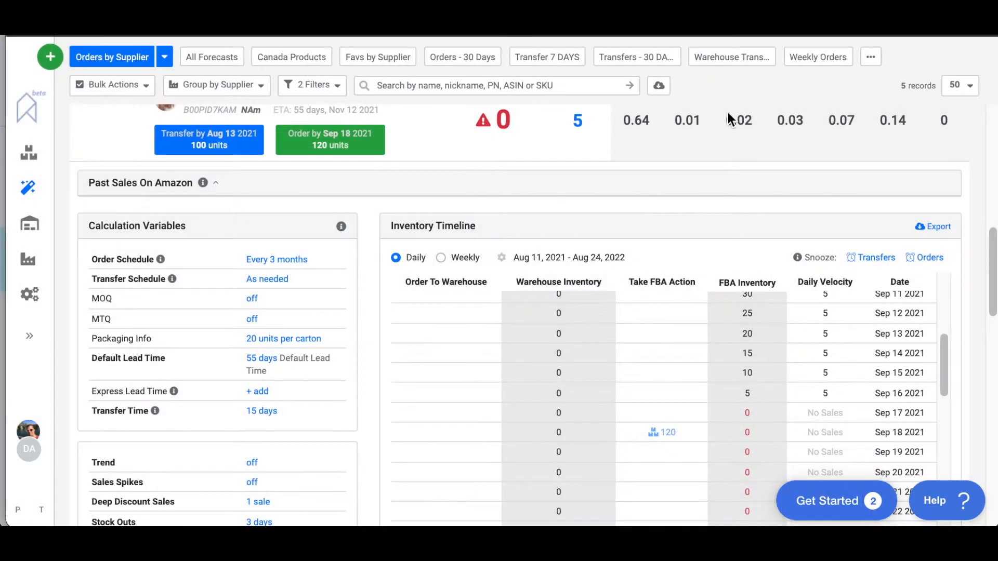
{"action": "scroll", "coordinate": [286, 338], "scroll_direction": "down", "scroll_amount": 4}
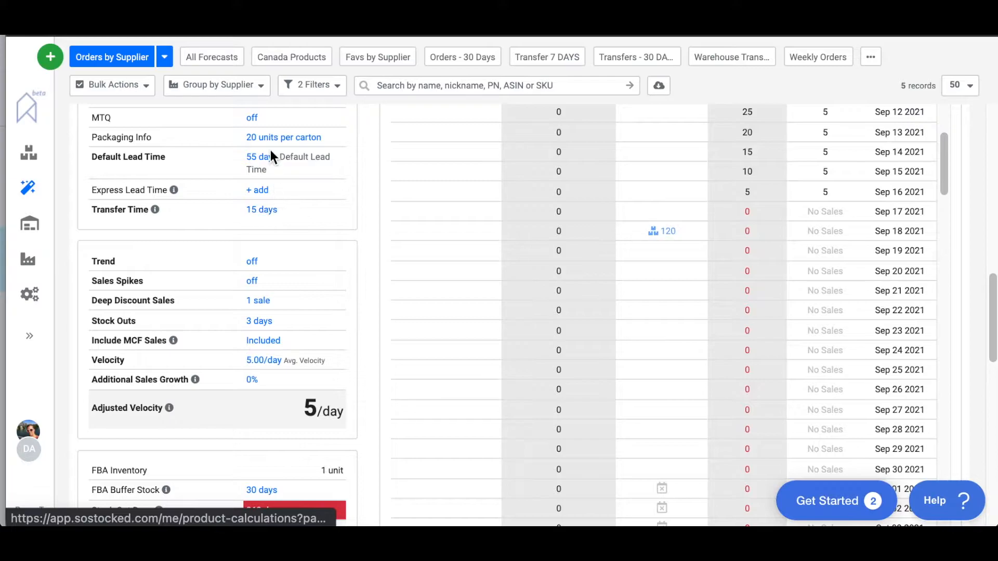
{"action": "scroll", "coordinate": [691, 260], "scroll_direction": "down", "scroll_amount": 4}
{"action": "scroll", "coordinate": [692, 256], "scroll_direction": "down", "scroll_amount": 15}
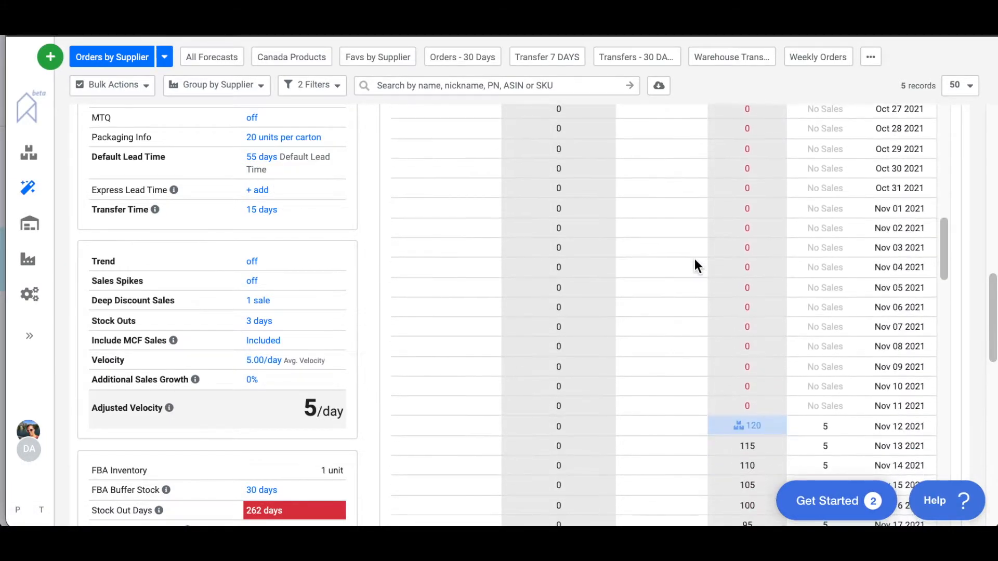
{"action": "scroll", "coordinate": [740, 285], "scroll_direction": "down", "scroll_amount": 6}
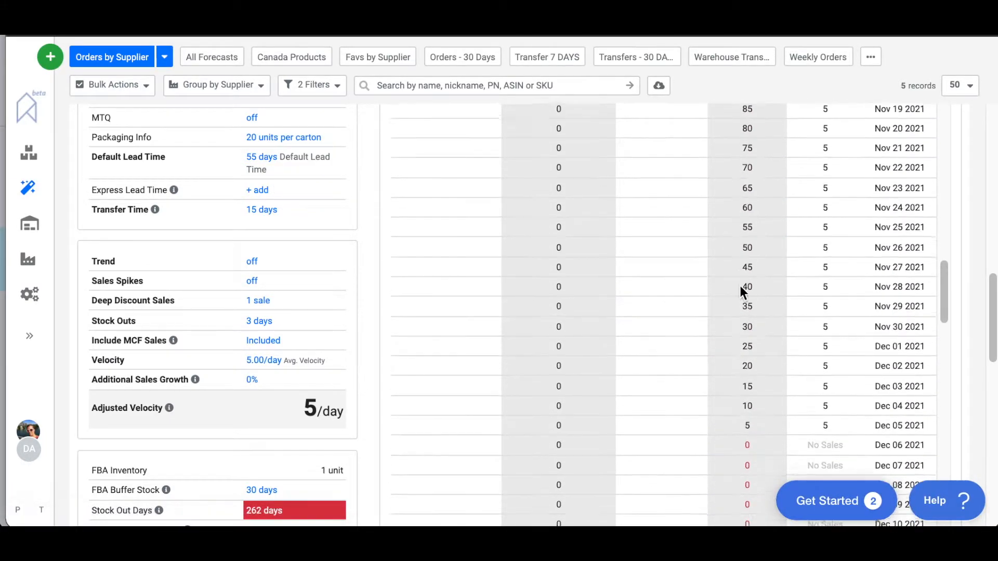
{"action": "scroll", "coordinate": [753, 358], "scroll_direction": "down", "scroll_amount": 3}
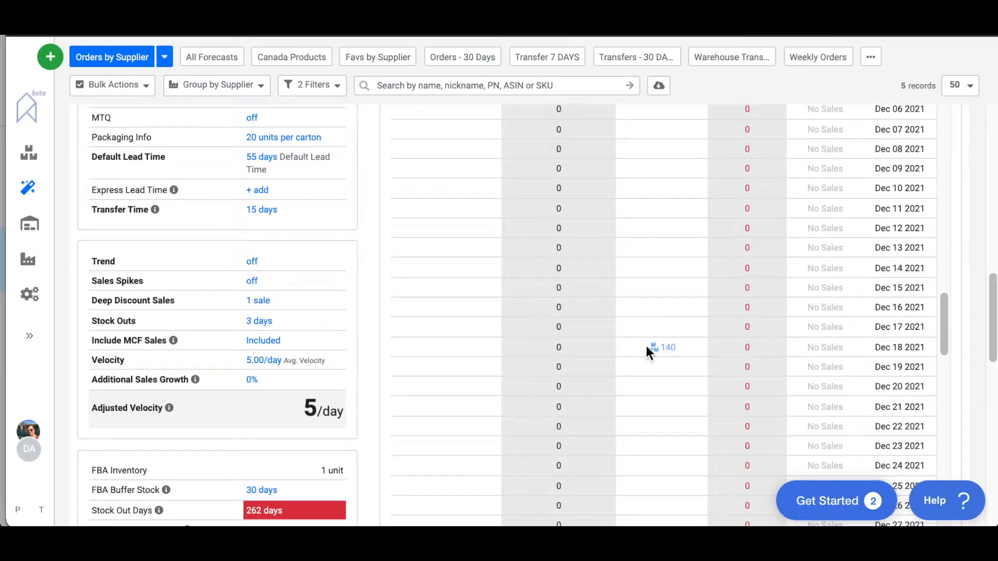
{"action": "scroll", "coordinate": [660, 356], "scroll_direction": "down", "scroll_amount": 3}
{"action": "scroll", "coordinate": [660, 356], "scroll_direction": "up", "scroll_amount": 6}
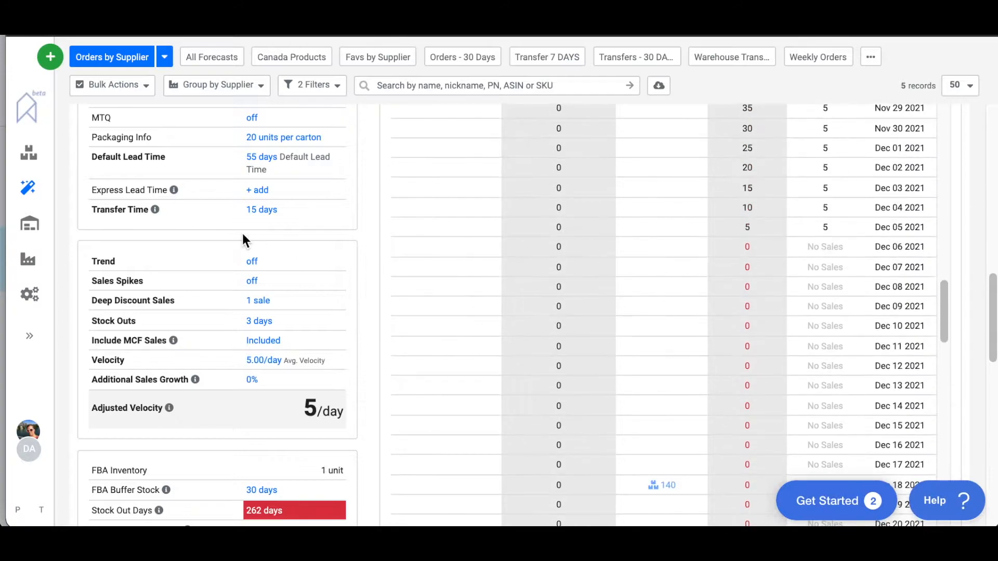
- Review the maximum inventory level and utilization quantity in the NAm Standard Size restock limits
{"action": "scroll", "coordinate": [245, 239], "scroll_direction": "up", "scroll_amount": 4}
{"action": "left_click", "coordinate": [267, 276]}
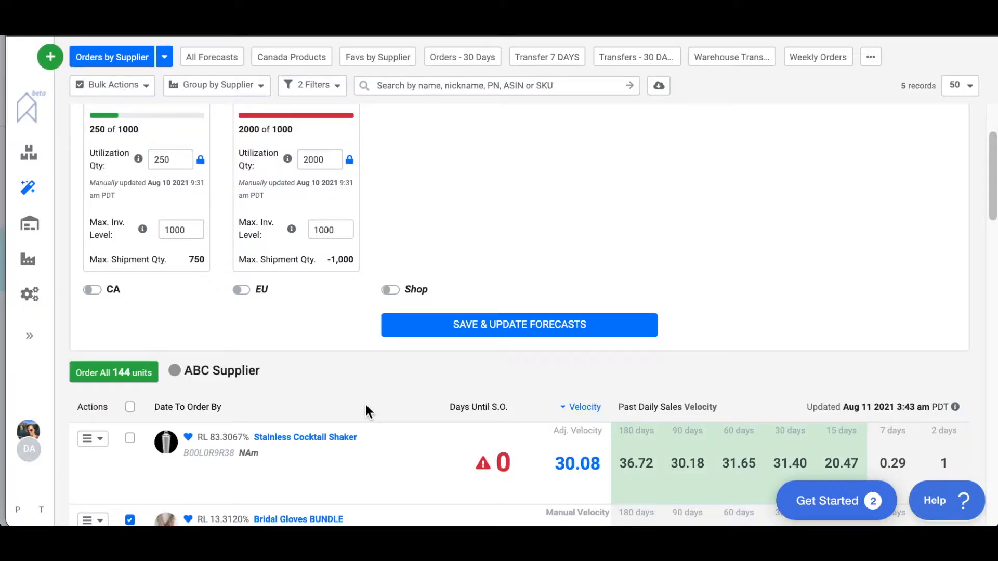
{"action": "scroll", "coordinate": [370, 397], "scroll_direction": "up", "scroll_amount": 3}
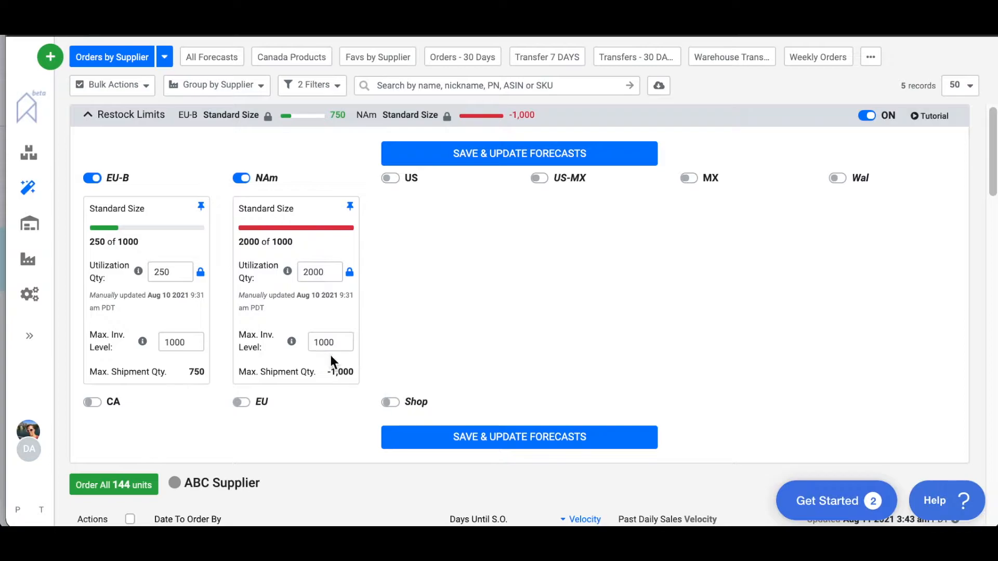
{"action": "double_click", "coordinate": [314, 339]}
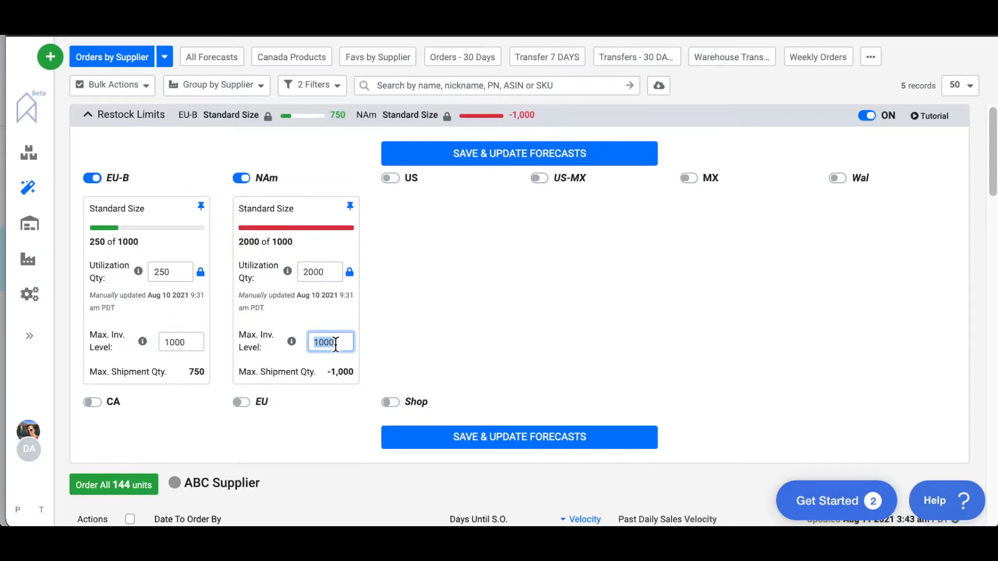
{"action": "double_click", "coordinate": [335, 272]}
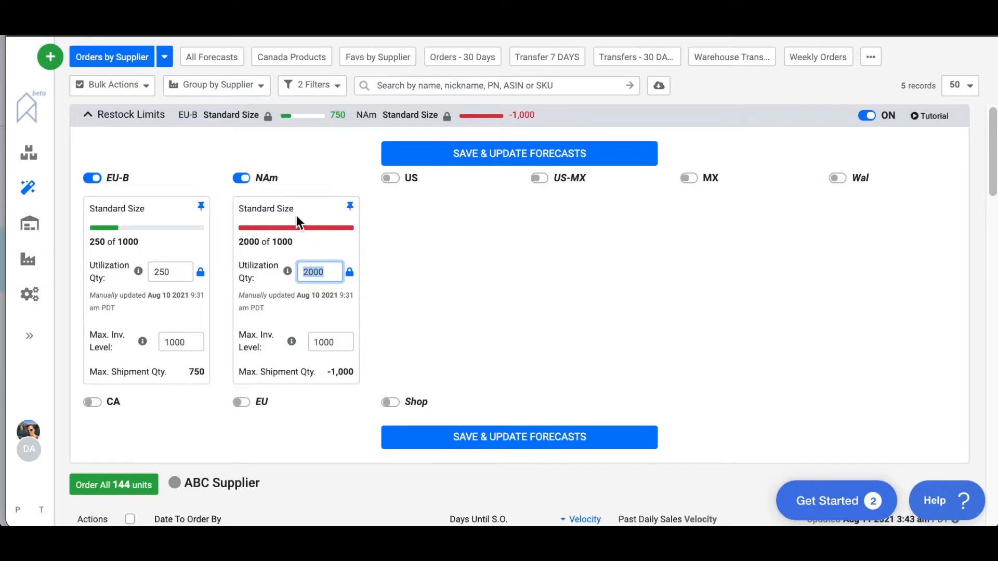
{"action": "left_click", "coordinate": [428, 358]}
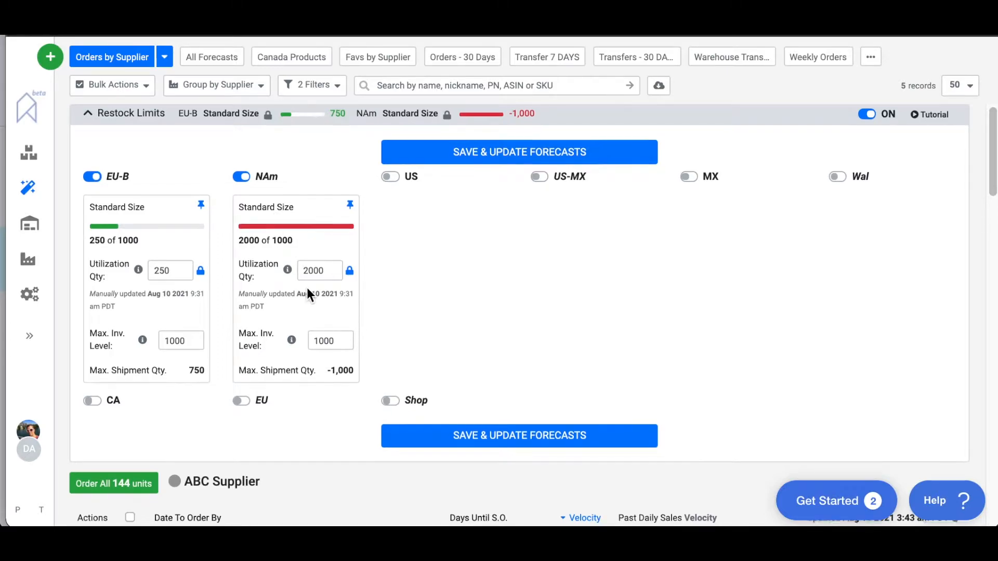
- Compare the NAm restock limits with the Bridal Gloves BUNDLE transfer and order recommendations and its December 2021 timeline
{"action": "scroll", "coordinate": [266, 379], "scroll_direction": "down", "scroll_amount": 5}
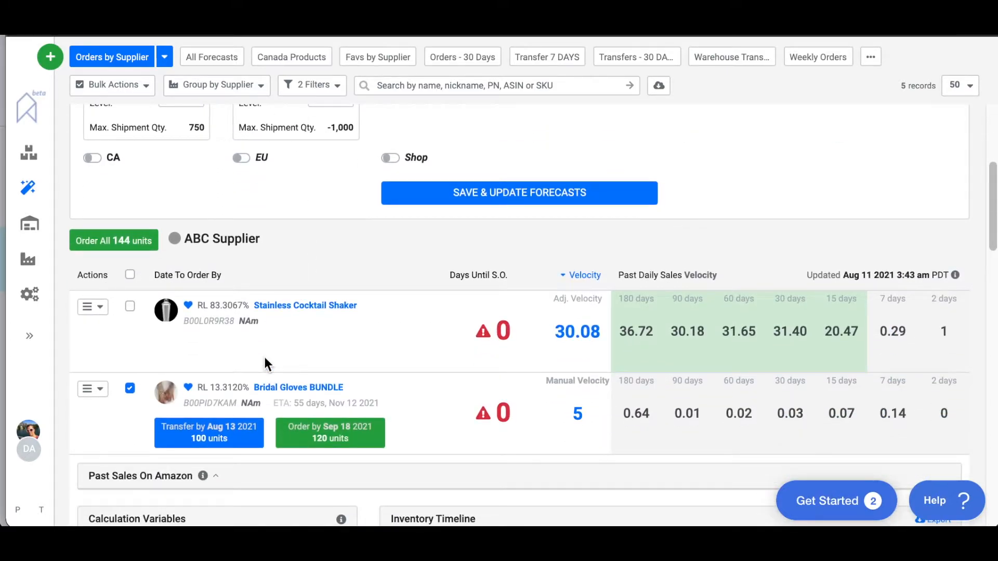
{"action": "scroll", "coordinate": [282, 332], "scroll_direction": "up", "scroll_amount": 4}
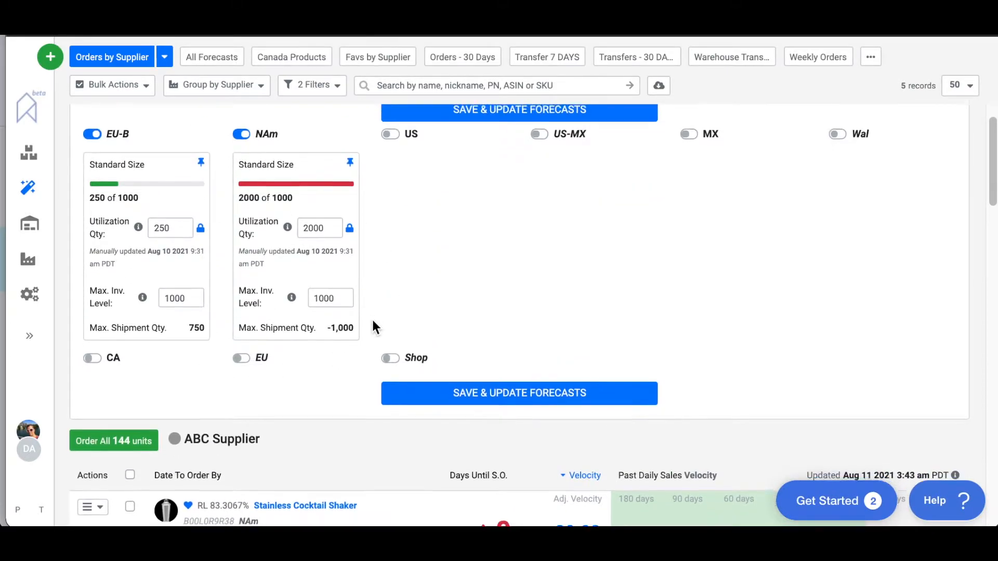
{"action": "scroll", "coordinate": [372, 323], "scroll_direction": "down", "scroll_amount": 4}
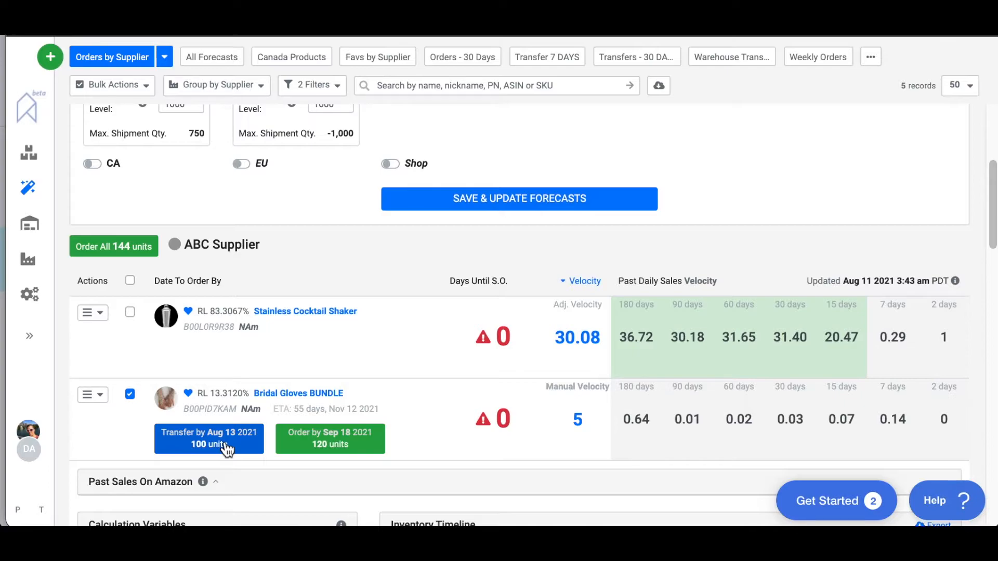
{"action": "scroll", "coordinate": [412, 390], "scroll_direction": "down", "scroll_amount": 5}
{"action": "scroll", "coordinate": [401, 434], "scroll_direction": "down", "scroll_amount": 4}
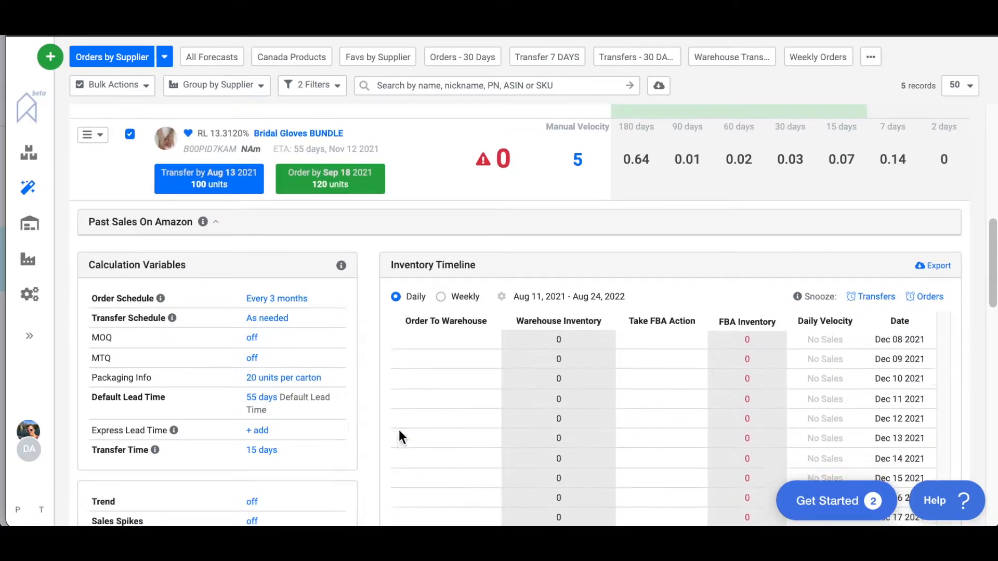
{"action": "scroll", "coordinate": [497, 390], "scroll_direction": "down", "scroll_amount": 5}
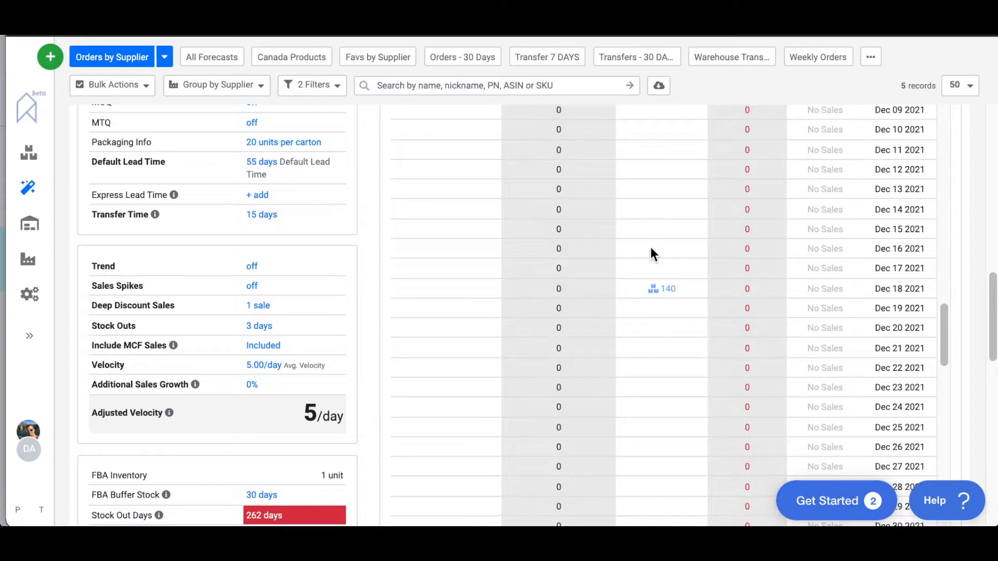
{"action": "scroll", "coordinate": [279, 251], "scroll_direction": "up", "scroll_amount": 12}
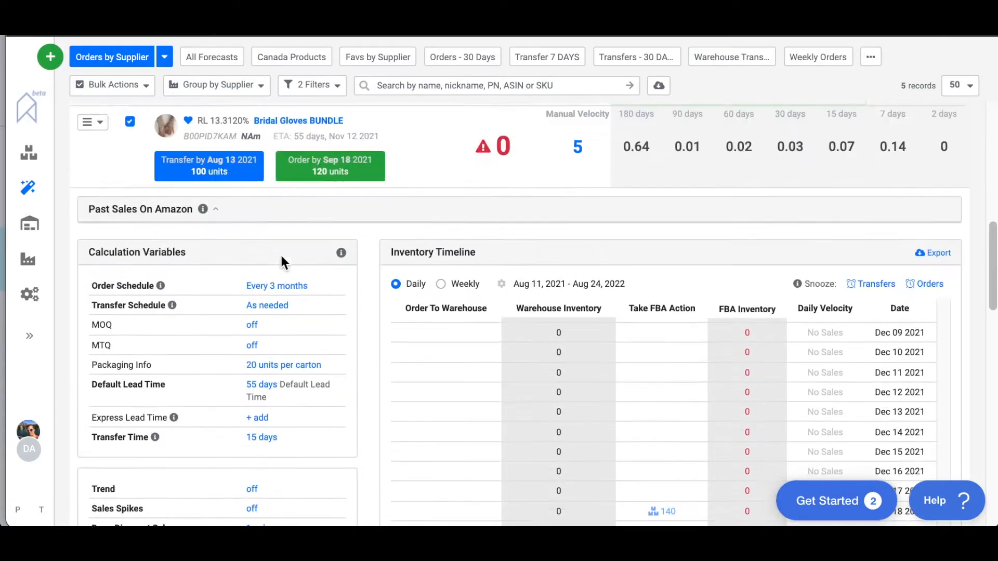
{"action": "scroll", "coordinate": [310, 416], "scroll_direction": "up", "scroll_amount": 1}
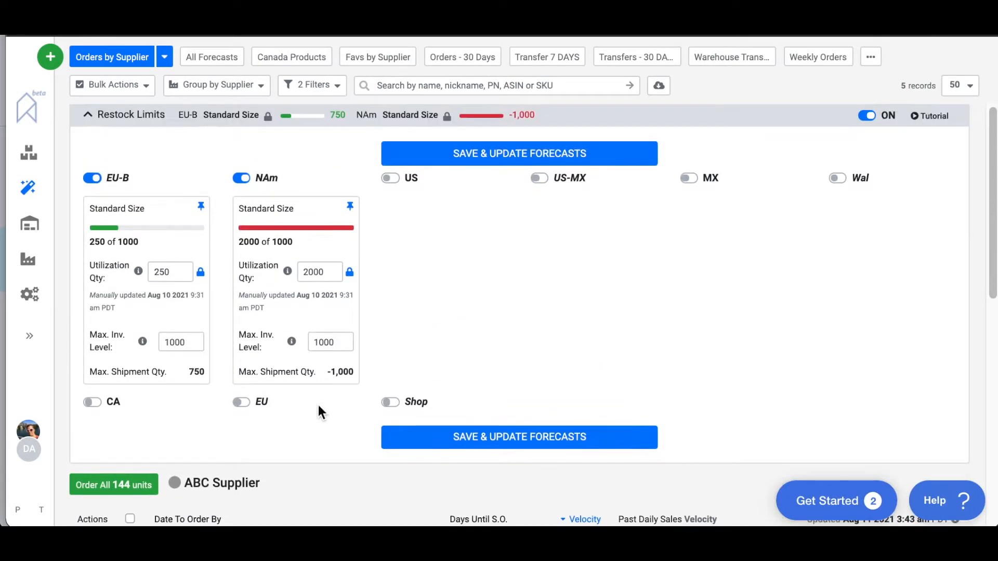
- Turn off restock limits for the forecasts and expand the Bridal Gloves BUNDLE details again
{"action": "left_click", "coordinate": [867, 117]}
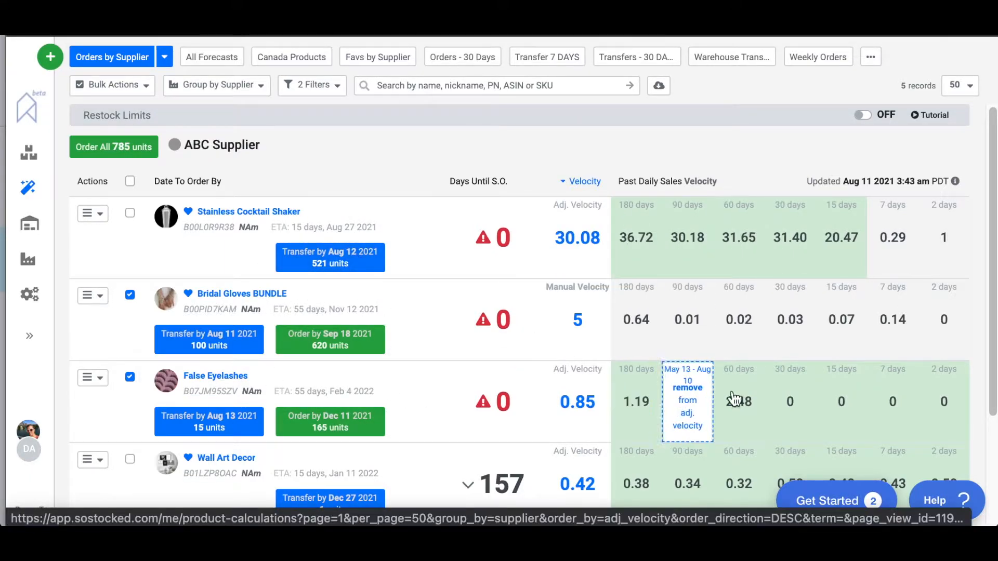
{"action": "left_click", "coordinate": [414, 346]}
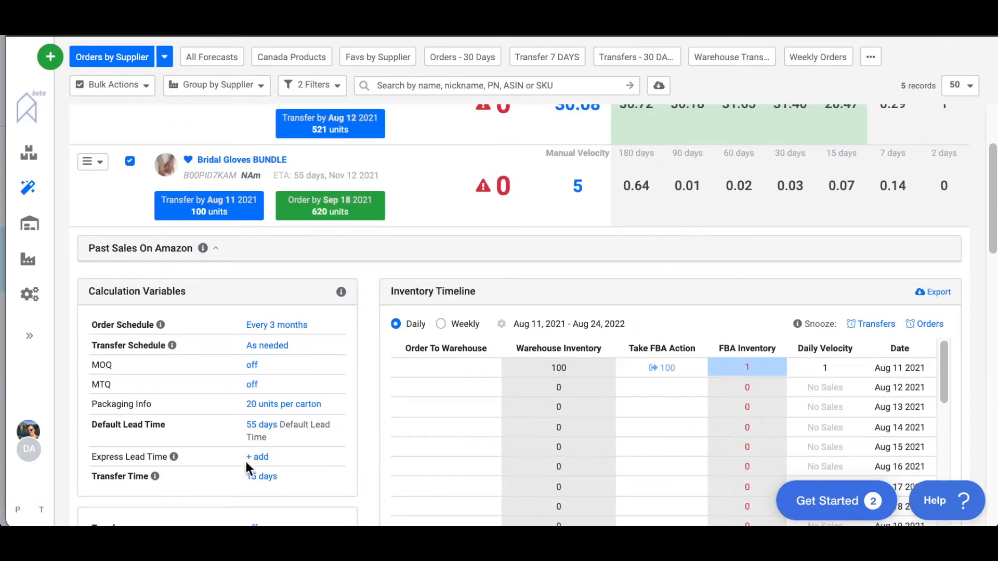
- Examine the Bridal Gloves BUNDLE stock figures, calculation variables and August 2021 inventory timeline with restock limits off
{"action": "scroll", "coordinate": [325, 310], "scroll_direction": "down", "scroll_amount": 10}
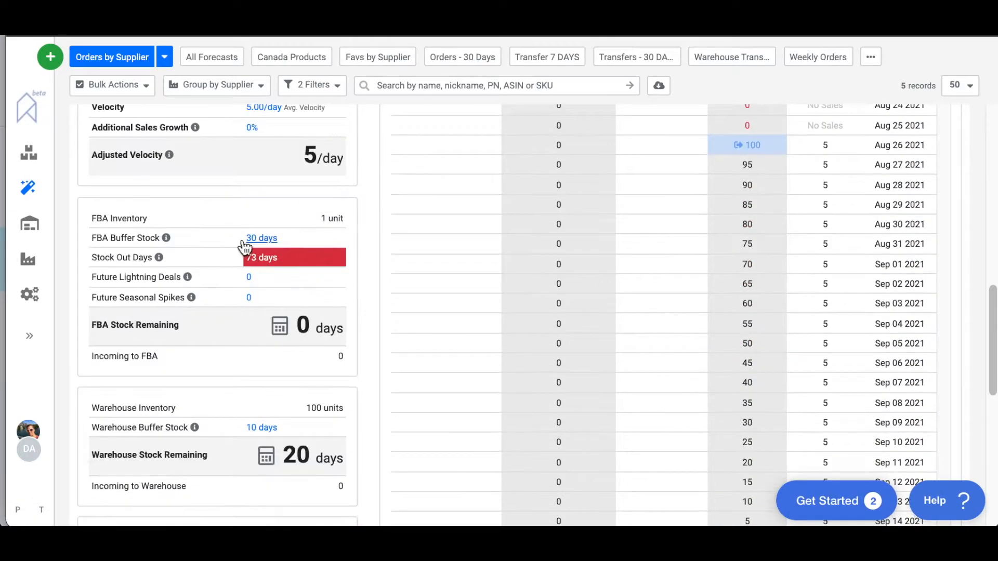
{"action": "scroll", "coordinate": [234, 239], "scroll_direction": "up", "scroll_amount": 7}
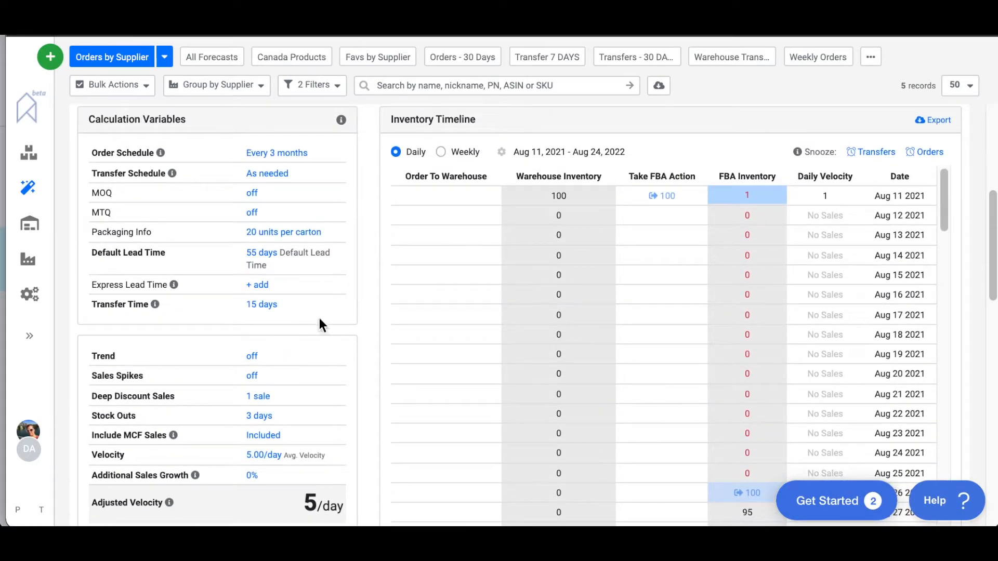
{"action": "scroll", "coordinate": [273, 229], "scroll_direction": "up", "scroll_amount": 4}
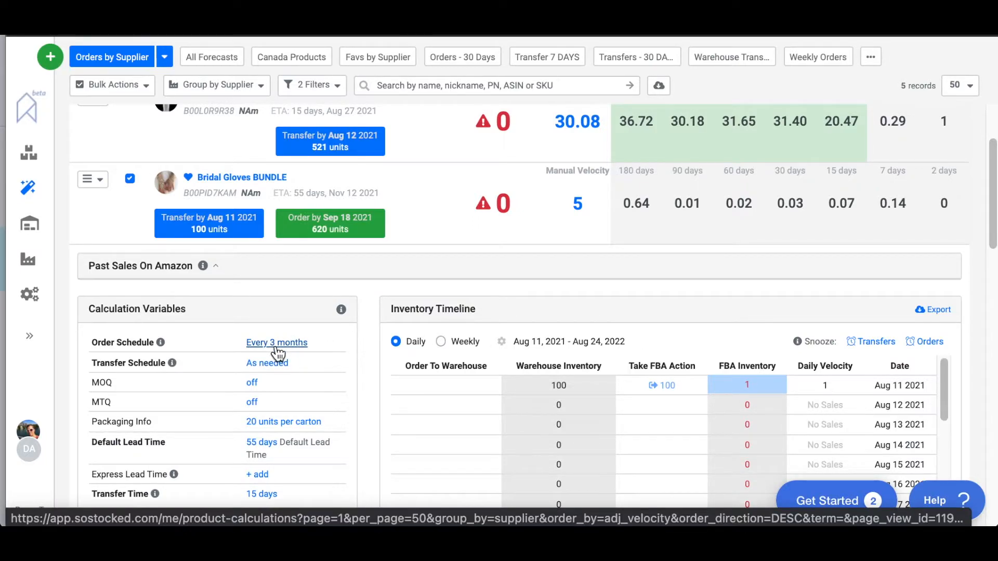
{"action": "scroll", "coordinate": [576, 377], "scroll_direction": "down", "scroll_amount": 2}
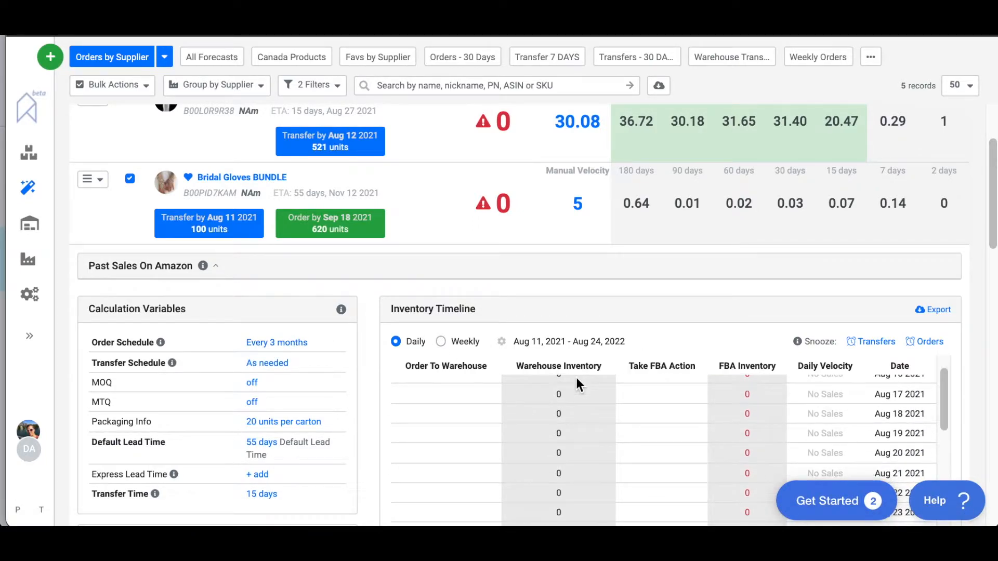
{"action": "left_click", "coordinate": [191, 239]}
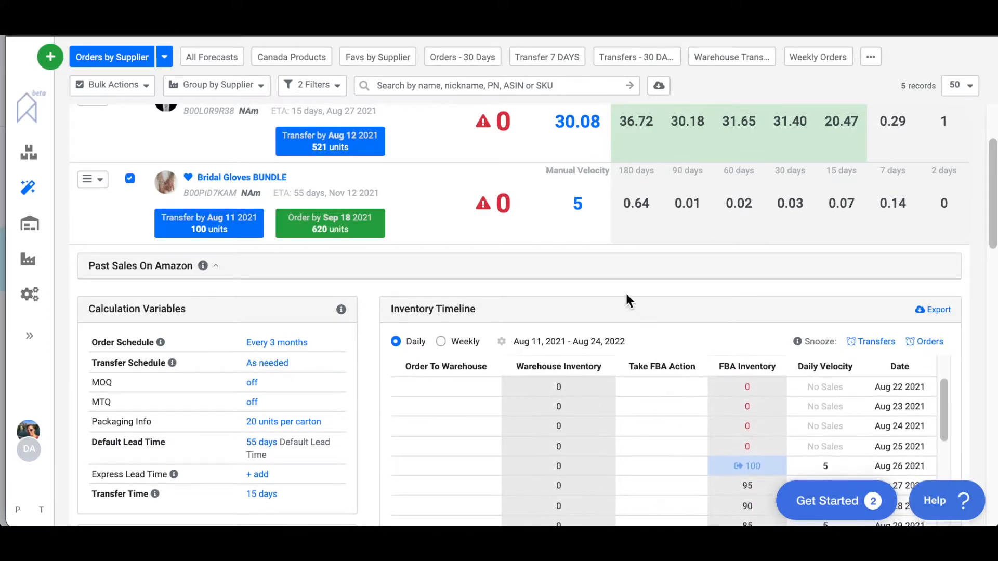
- Examine the August to September 2021 inventory timeline and the order schedule settings for Bridal Gloves BUNDLE
{"action": "scroll", "coordinate": [632, 296], "scroll_direction": "down", "scroll_amount": 5}
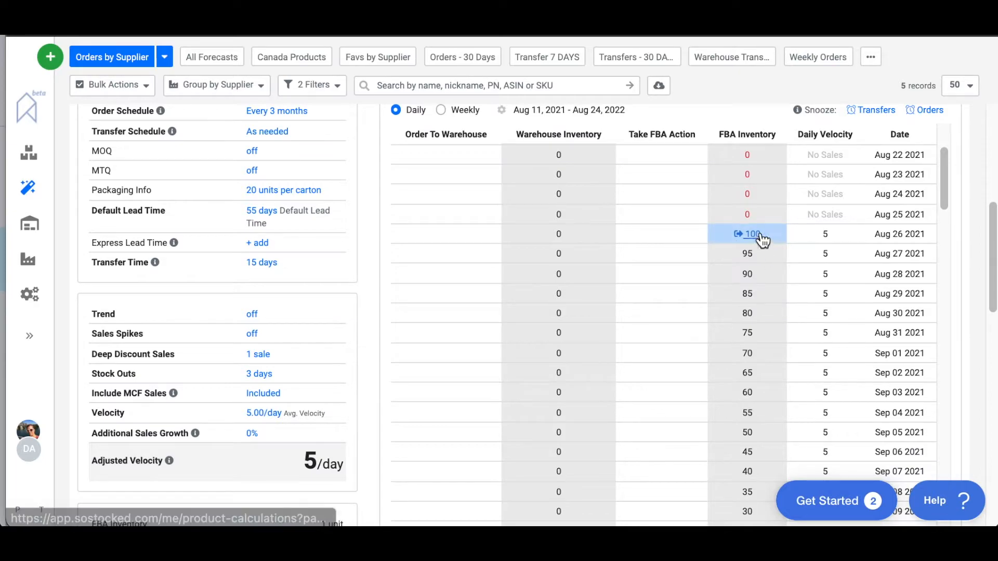
{"action": "scroll", "coordinate": [583, 274], "scroll_direction": "down", "scroll_amount": 5}
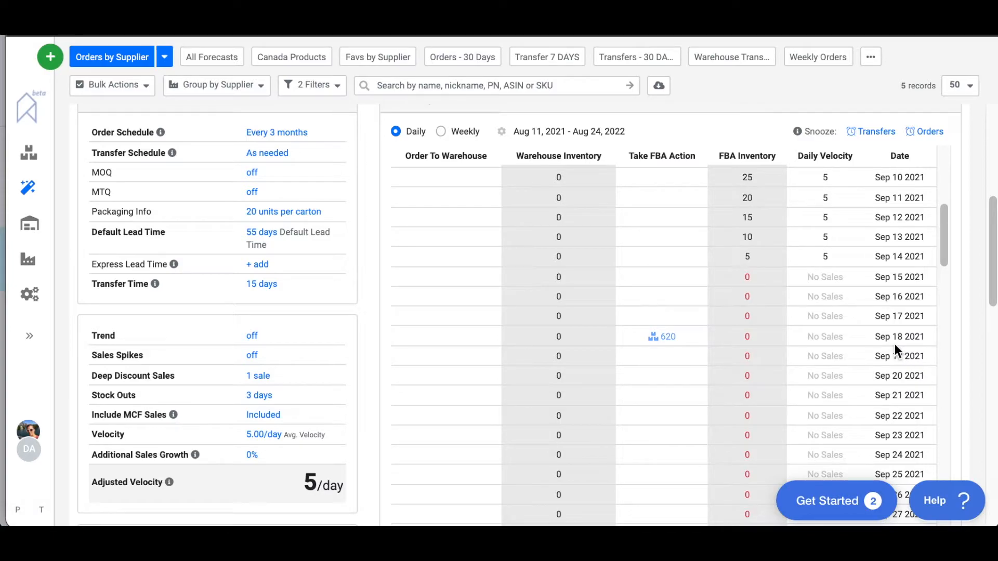
{"action": "scroll", "coordinate": [894, 347], "scroll_direction": "up", "scroll_amount": 2}
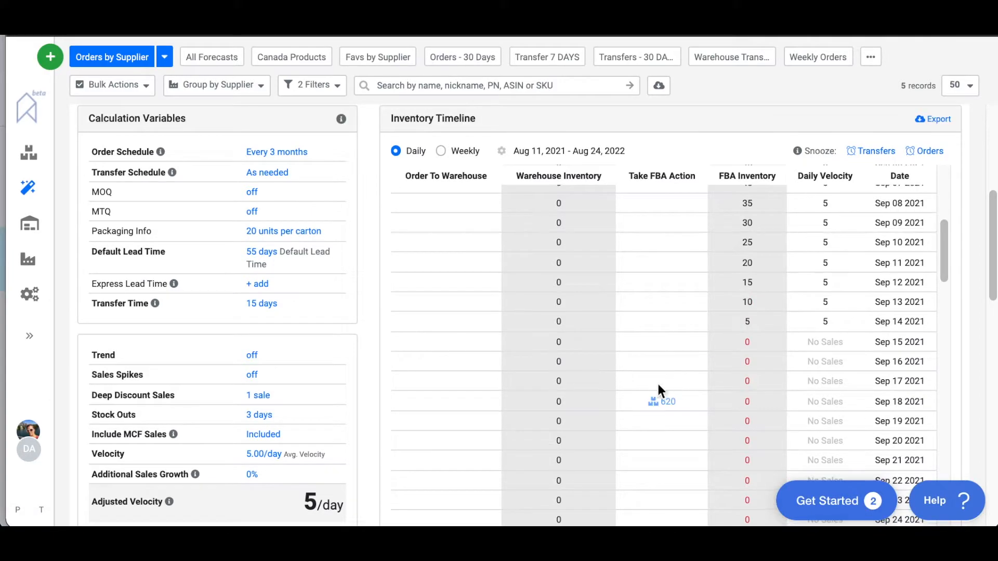
{"action": "left_click", "coordinate": [274, 152]}
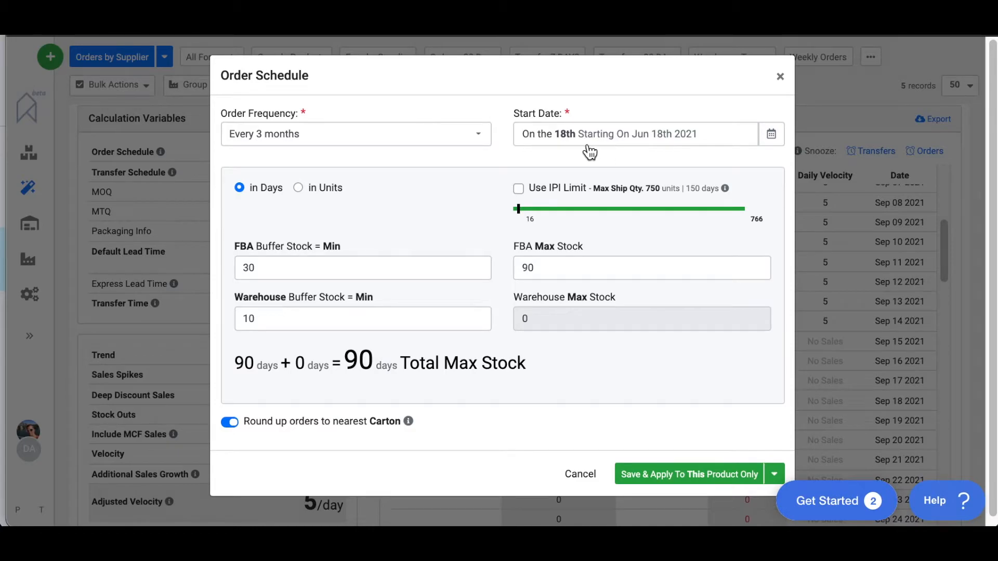
{"action": "left_click", "coordinate": [779, 76]}
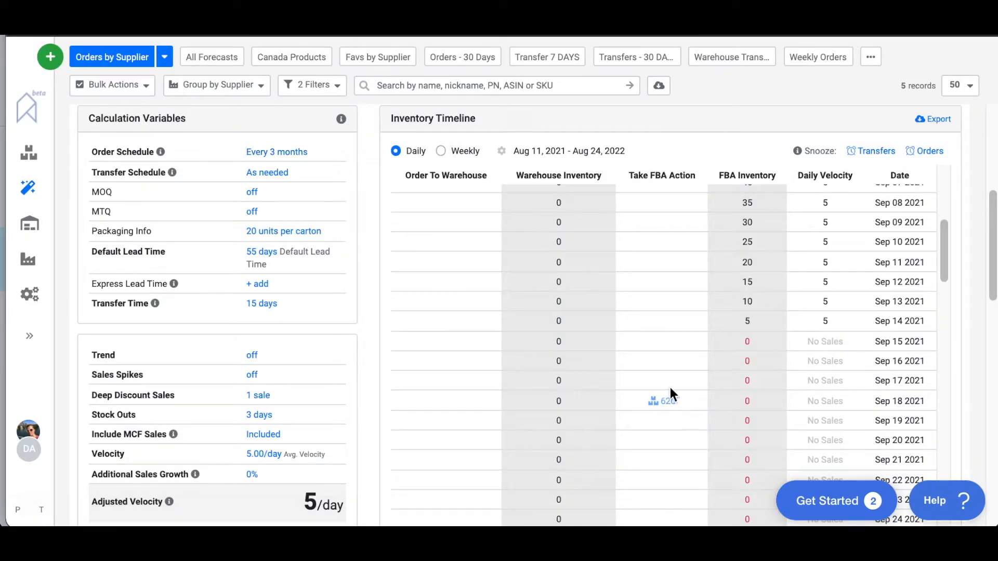
- Trace the Bridal Gloves BUNDLE inventory timeline from September 2021 to April 2022, checking order arrivals against the lead time
{"action": "scroll", "coordinate": [681, 395], "scroll_direction": "down", "scroll_amount": 10}
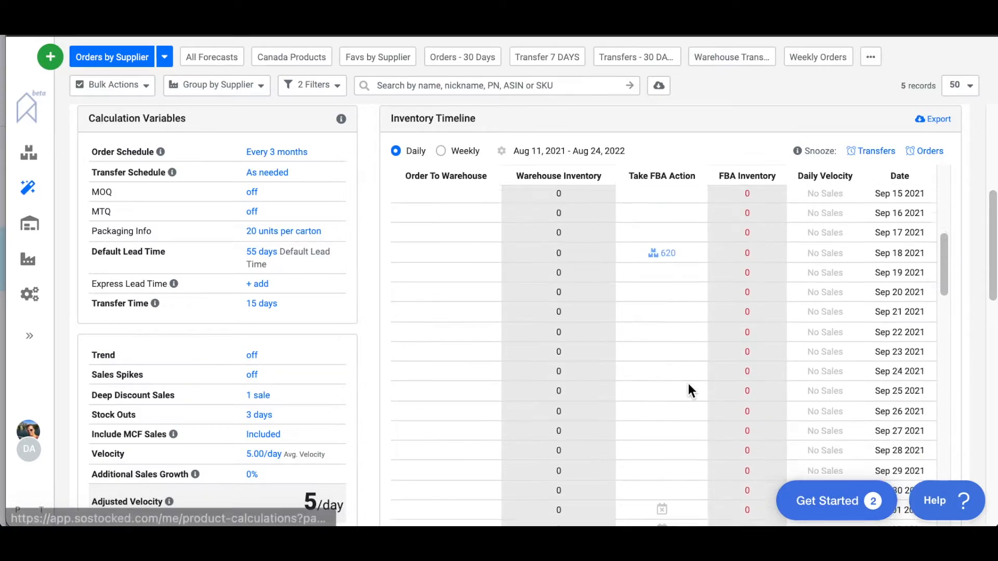
{"action": "scroll", "coordinate": [691, 394], "scroll_direction": "down", "scroll_amount": 9}
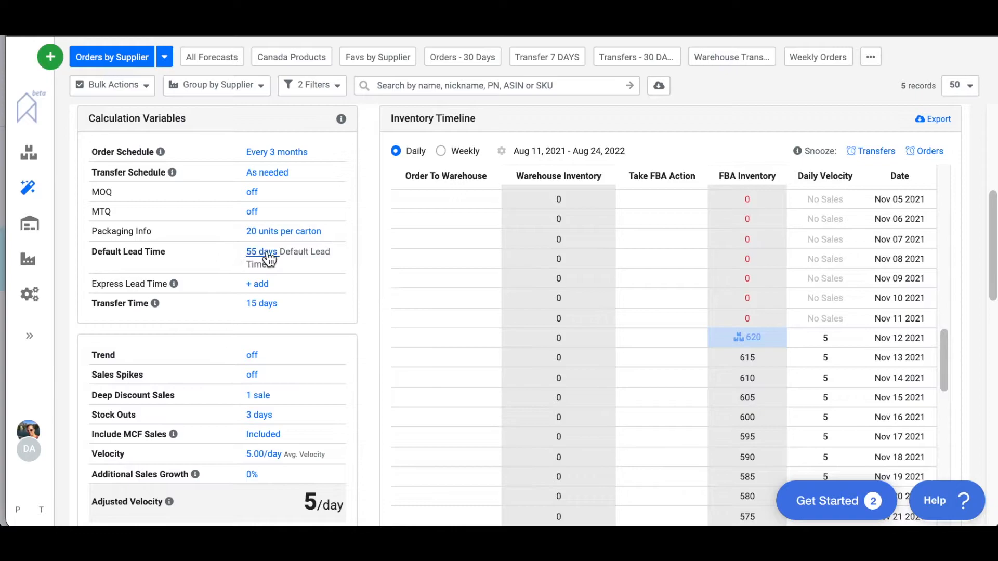
{"action": "scroll", "coordinate": [663, 377], "scroll_direction": "down", "scroll_amount": 11}
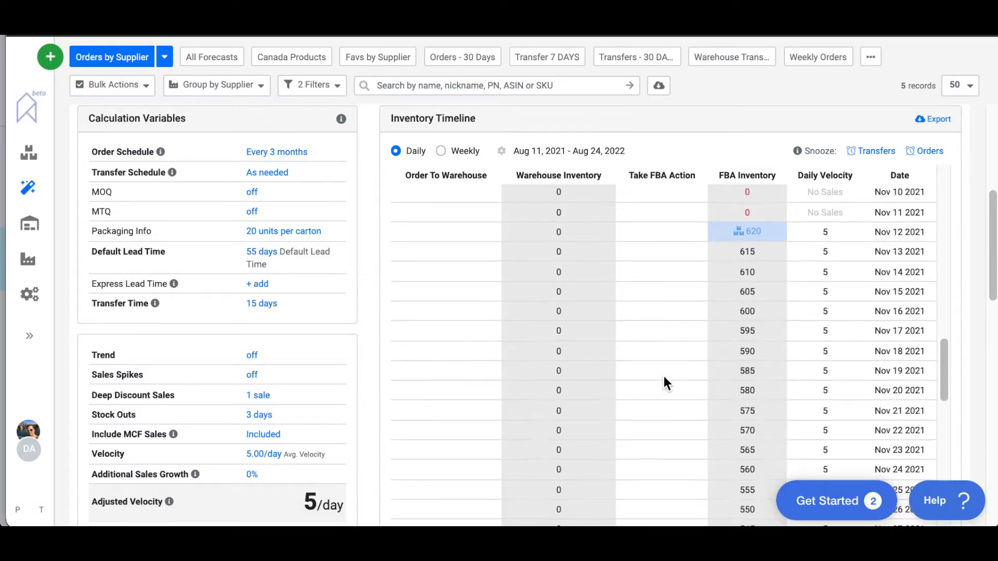
{"action": "scroll", "coordinate": [664, 378], "scroll_direction": "down", "scroll_amount": 15}
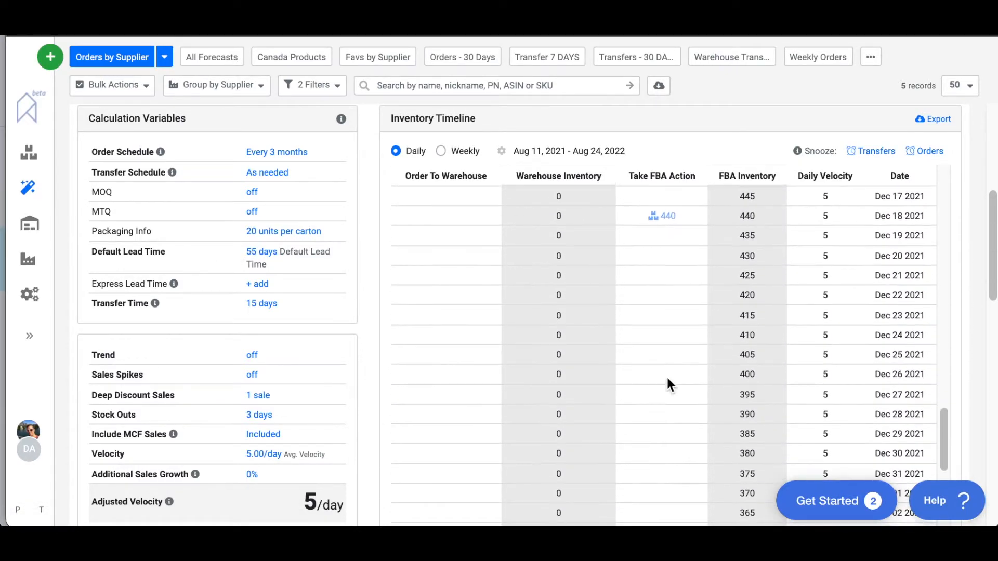
{"action": "scroll", "coordinate": [667, 379], "scroll_direction": "down", "scroll_amount": 15}
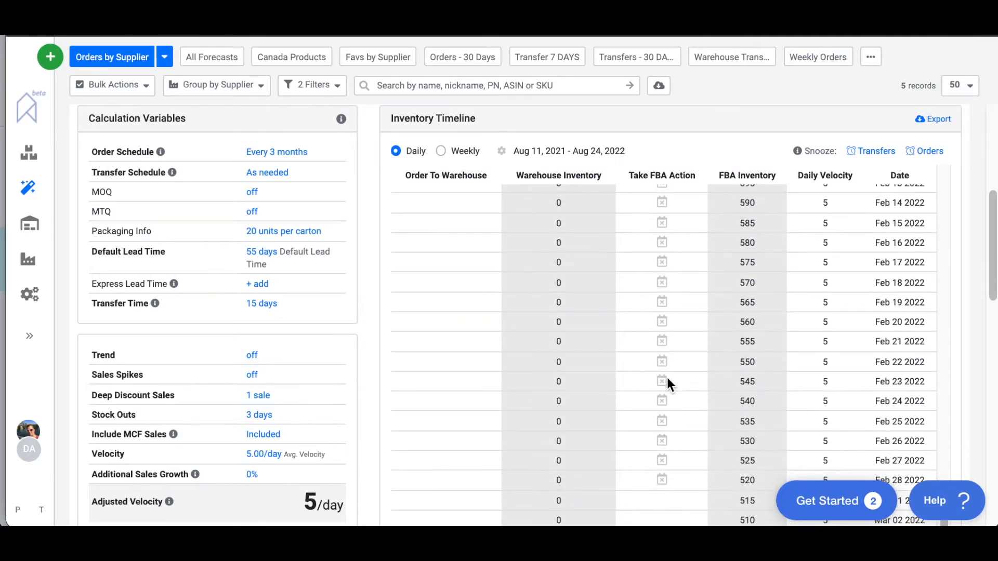
{"action": "scroll", "coordinate": [667, 385], "scroll_direction": "down", "scroll_amount": 11}
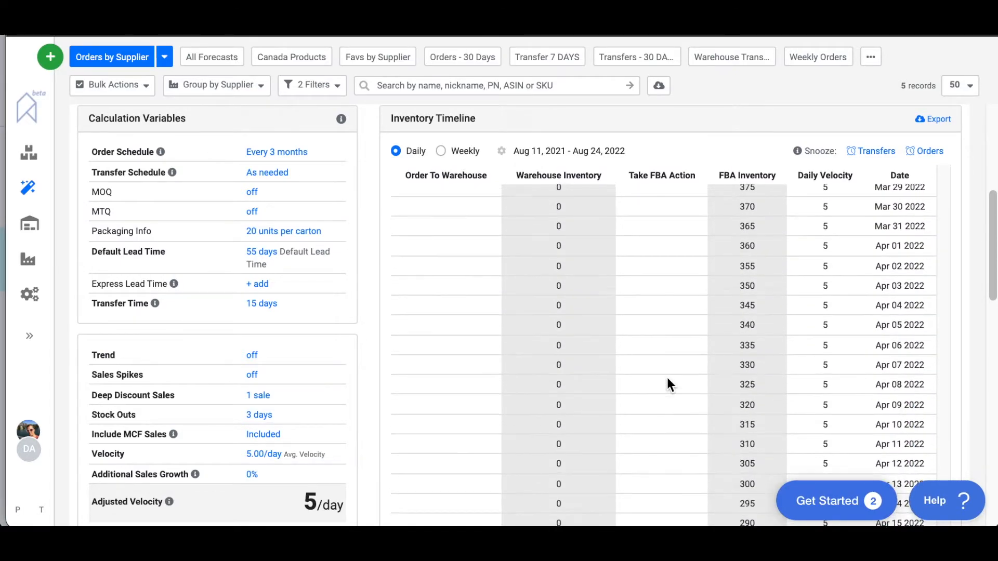
- Turn restock limits back on for the forecasts
{"action": "scroll", "coordinate": [280, 311], "scroll_direction": "up", "scroll_amount": 3}
{"action": "scroll", "coordinate": [279, 304], "scroll_direction": "up", "scroll_amount": 3}
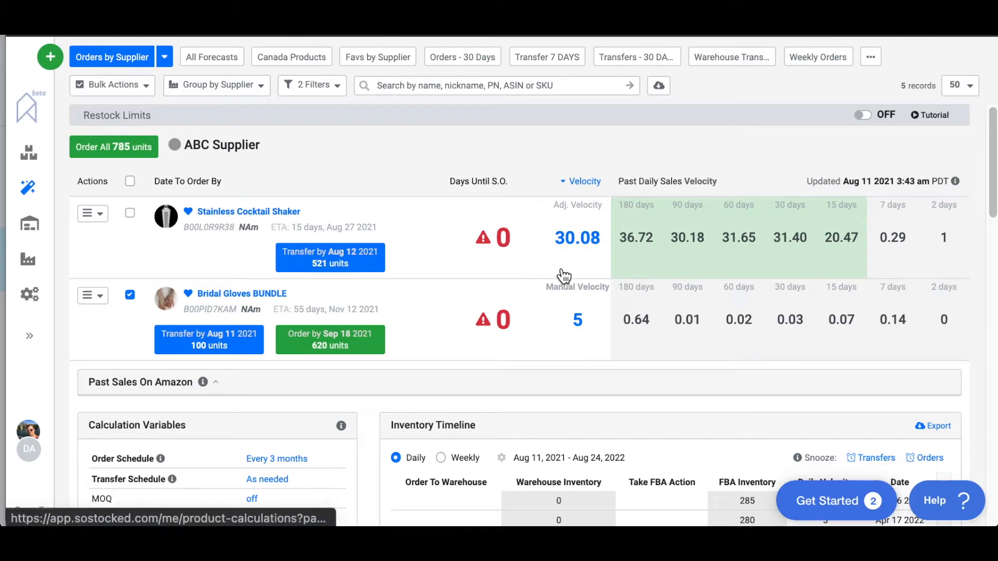
{"action": "left_click", "coordinate": [865, 116]}
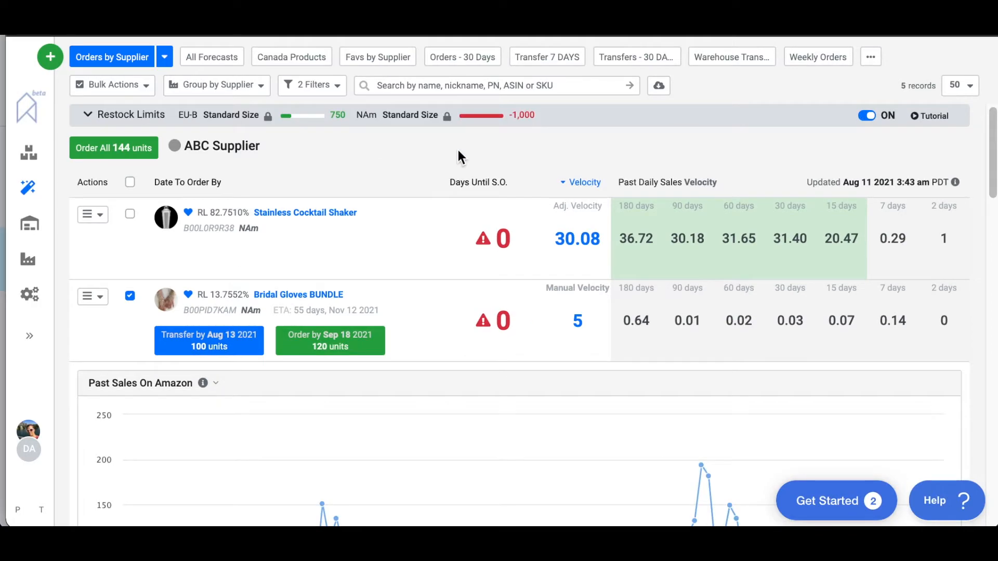
- Set the NAm Standard Size utilization quantity to 500 and save and update the forecasts
{"action": "left_click", "coordinate": [491, 116]}
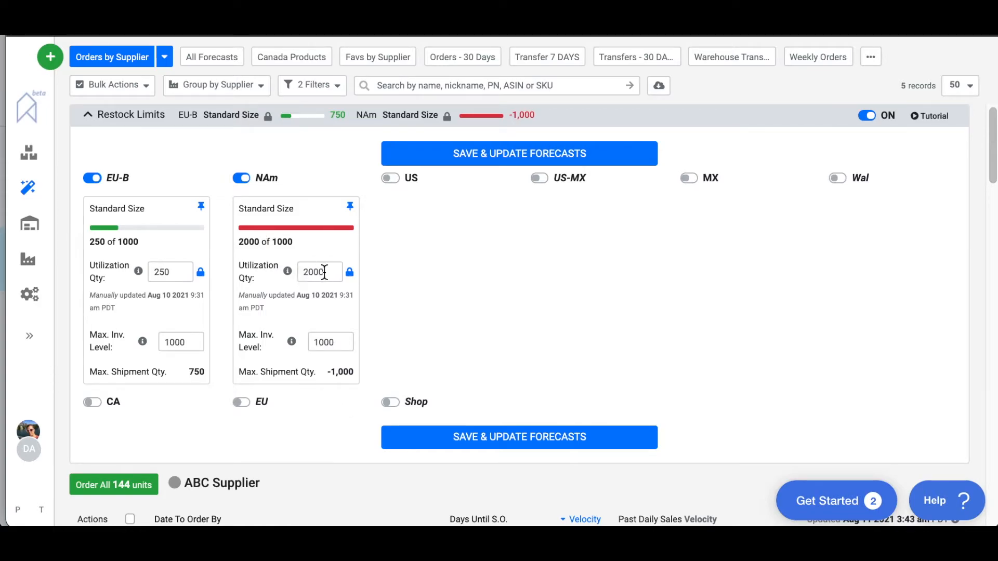
{"action": "left_click_drag", "start_coordinate": [325, 272], "coordinate": [276, 272]}
{"action": "type", "text": "500"}
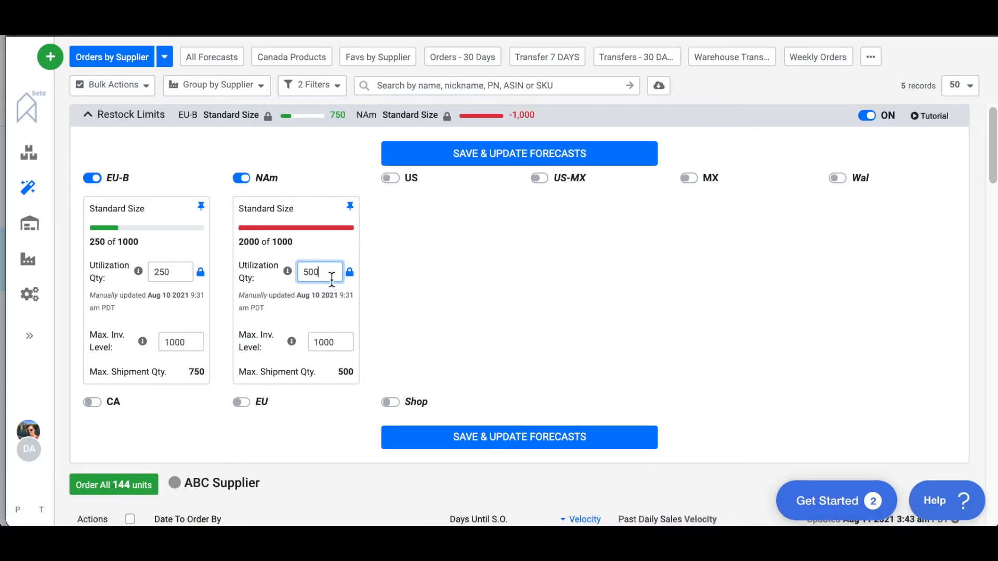
{"action": "left_click", "coordinate": [447, 438]}
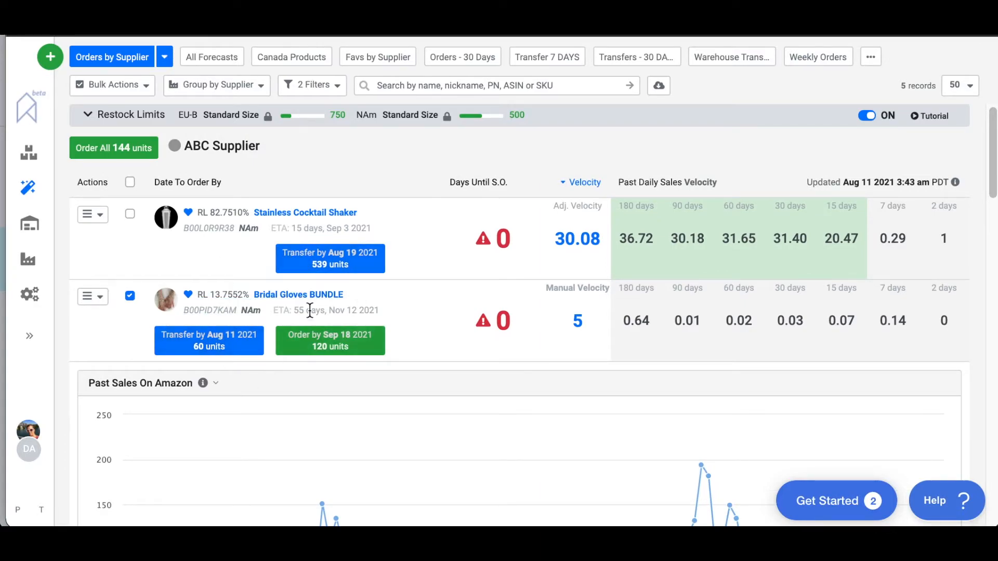
- Collapse the Bridal Gloves BUNDLE details and compare the NAm restock limits with the ABC Supplier products' transfer and order recommendations
{"action": "left_click", "coordinate": [296, 296]}
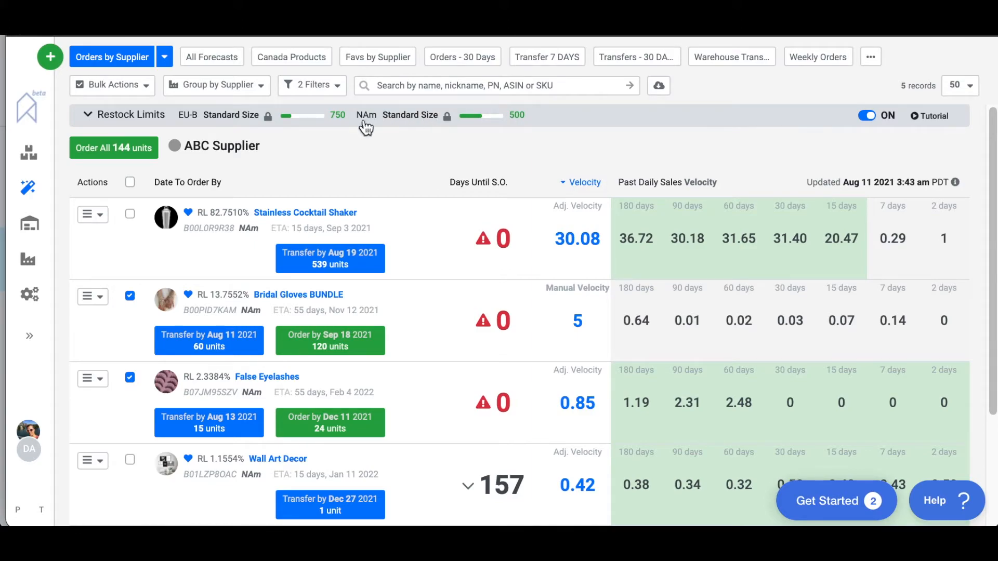
{"action": "left_click", "coordinate": [548, 123]}
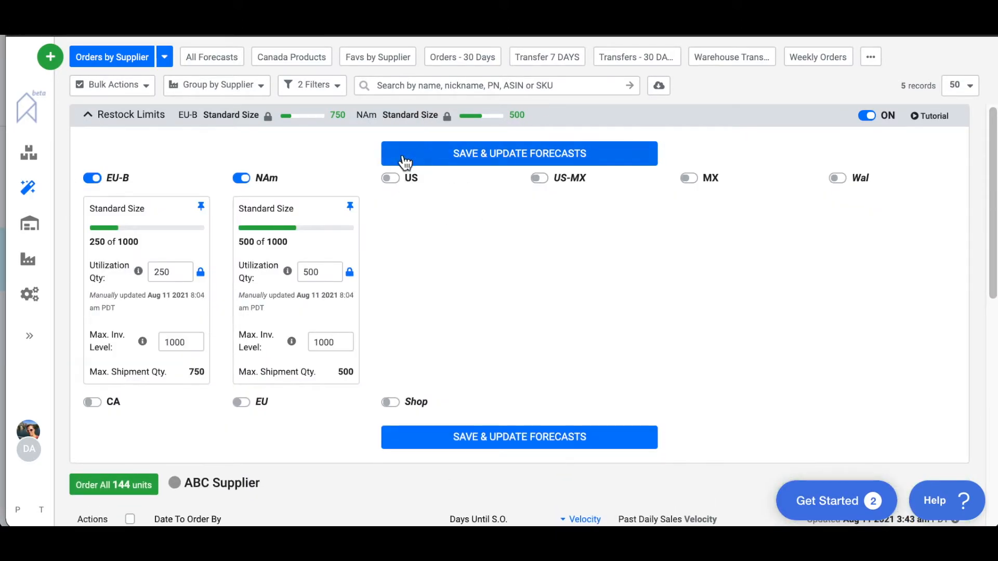
{"action": "scroll", "coordinate": [473, 297], "scroll_direction": "down", "scroll_amount": 5}
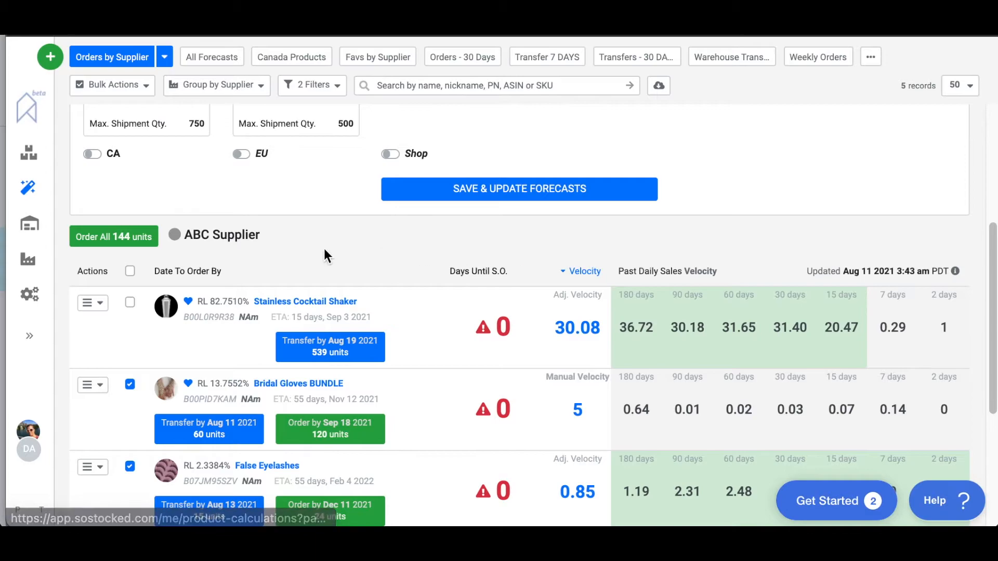
{"action": "scroll", "coordinate": [332, 403], "scroll_direction": "up", "scroll_amount": 2}
{"action": "scroll", "coordinate": [219, 257], "scroll_direction": "up", "scroll_amount": 3}
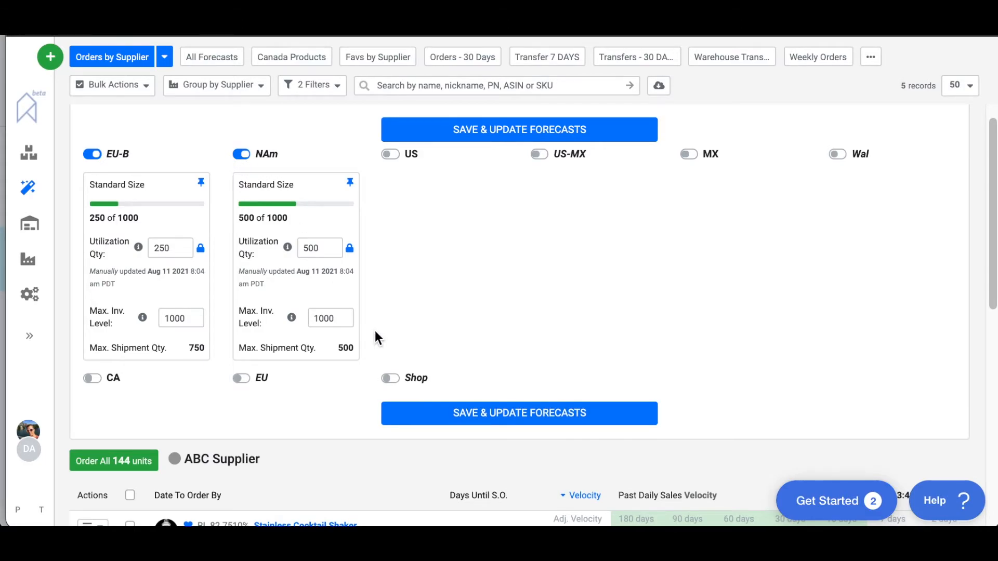
{"action": "scroll", "coordinate": [375, 331], "scroll_direction": "down", "scroll_amount": 7}
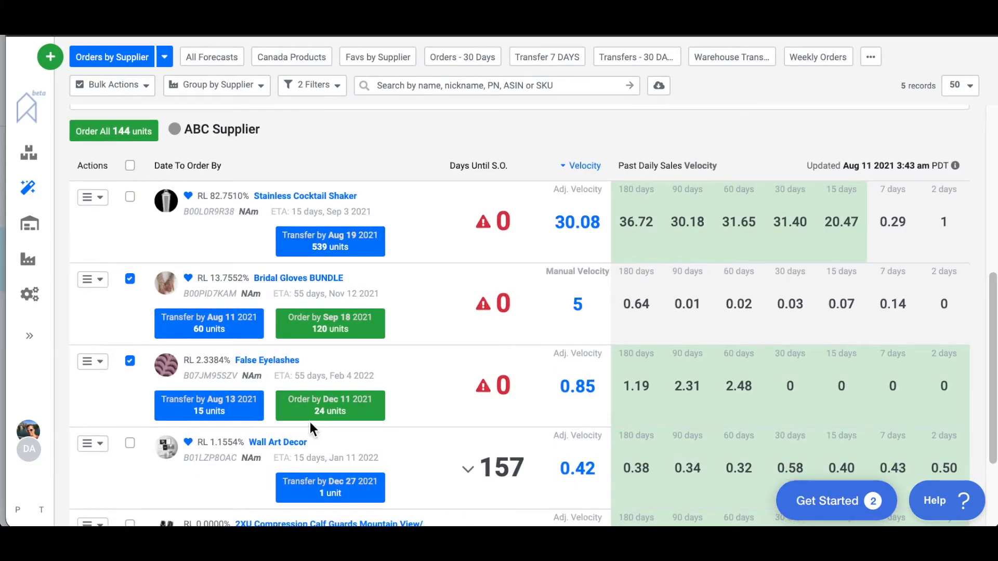
{"action": "scroll", "coordinate": [310, 422], "scroll_direction": "up", "scroll_amount": 7}
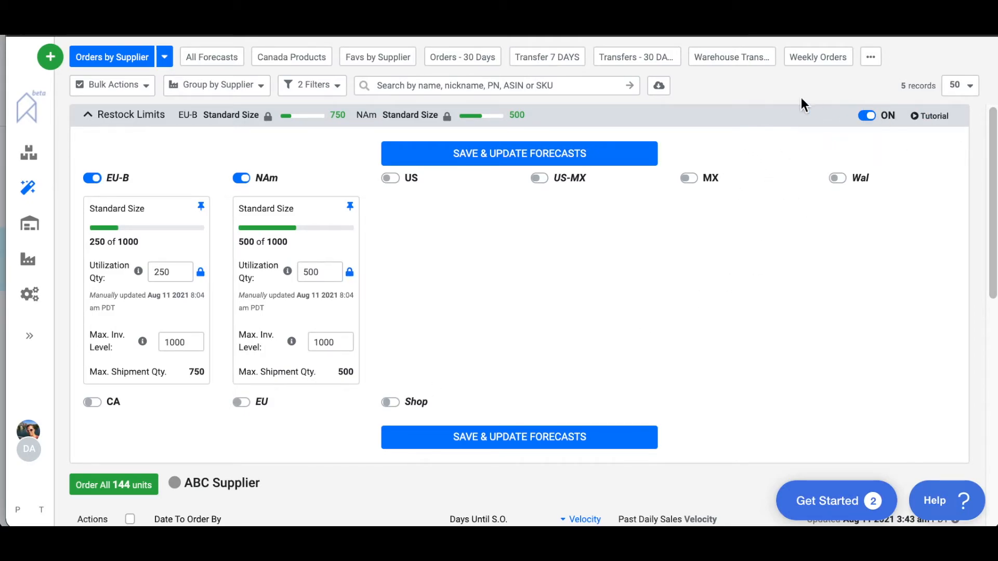
{"action": "scroll", "coordinate": [436, 381], "scroll_direction": "down", "scroll_amount": 7}
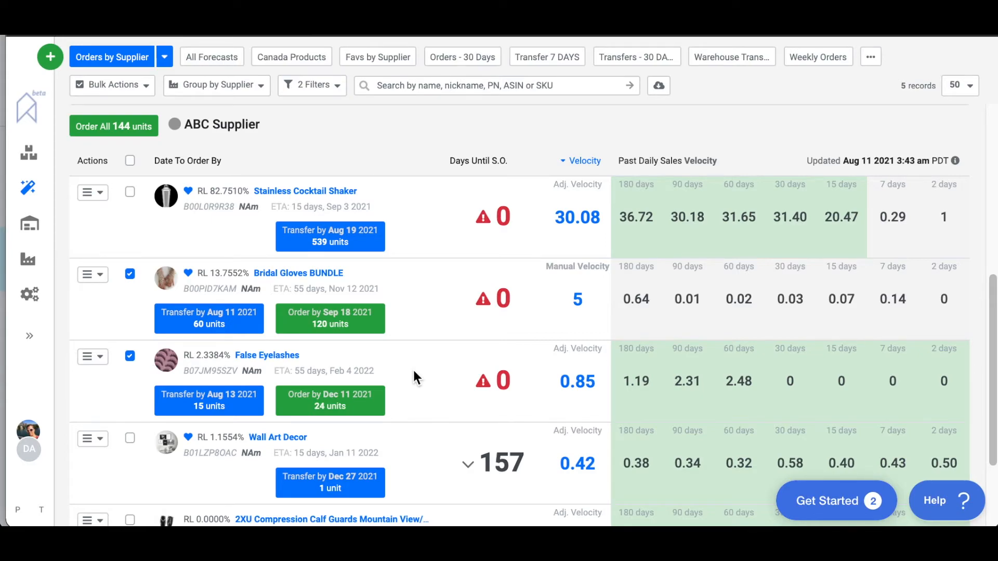
- Mark Bridal Gloves BUNDLE as a High Priority Product in its order schedule and apply the change to this product only
{"action": "left_click", "coordinate": [341, 282]}
{"action": "scroll", "coordinate": [337, 321], "scroll_direction": "down", "scroll_amount": 4}
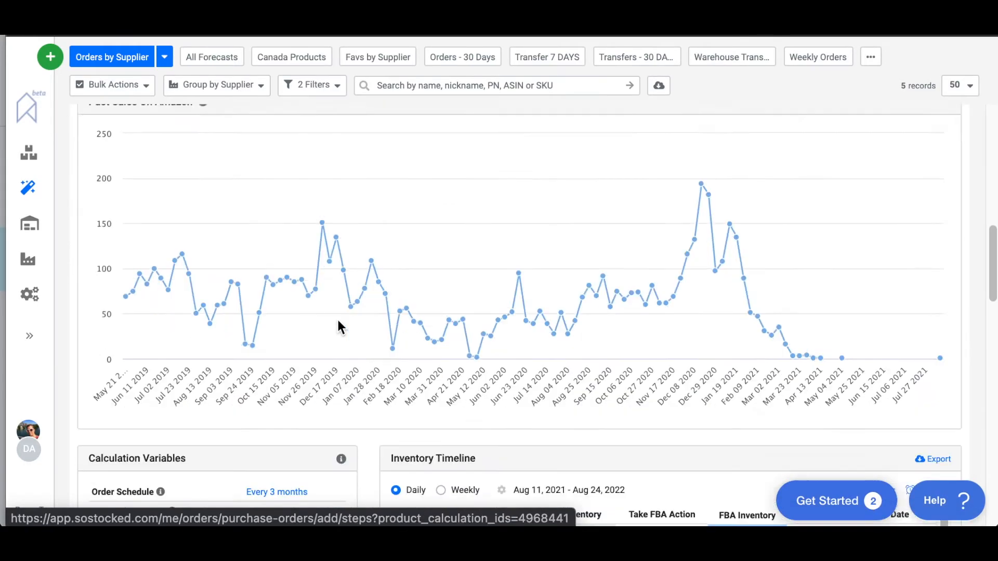
{"action": "scroll", "coordinate": [338, 324], "scroll_direction": "down", "scroll_amount": 5}
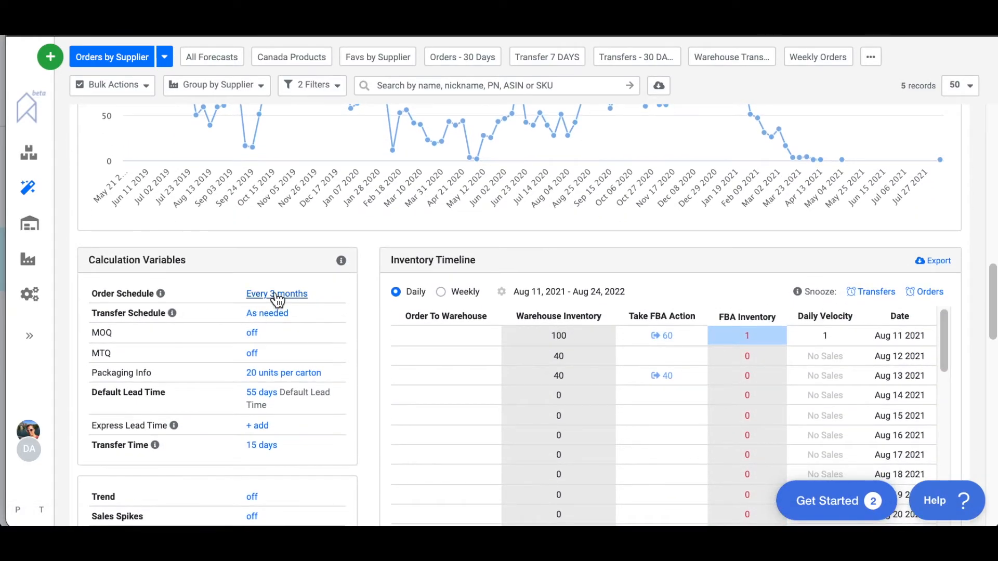
{"action": "left_click", "coordinate": [277, 296]}
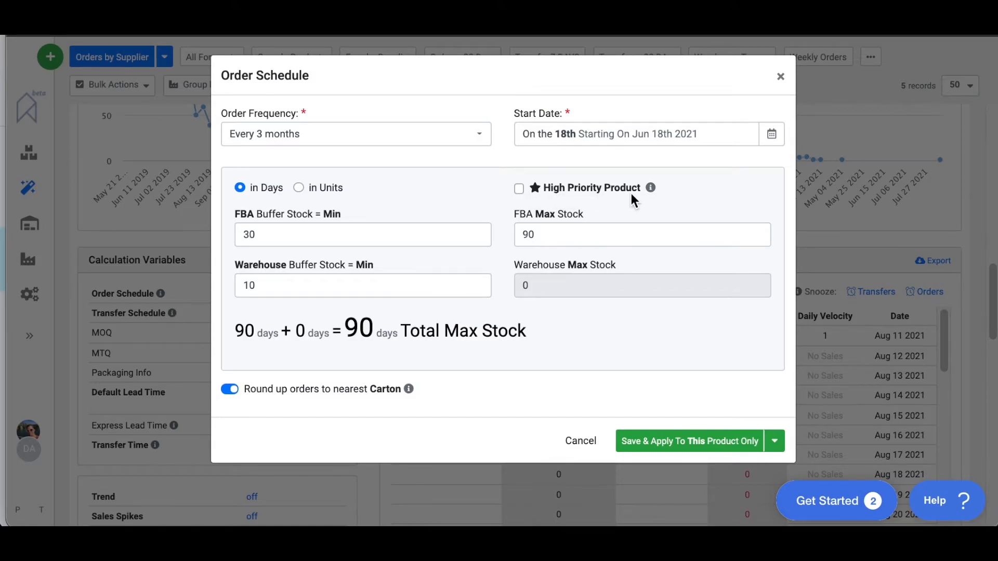
{"action": "left_click", "coordinate": [520, 190]}
{"action": "left_click", "coordinate": [651, 439]}
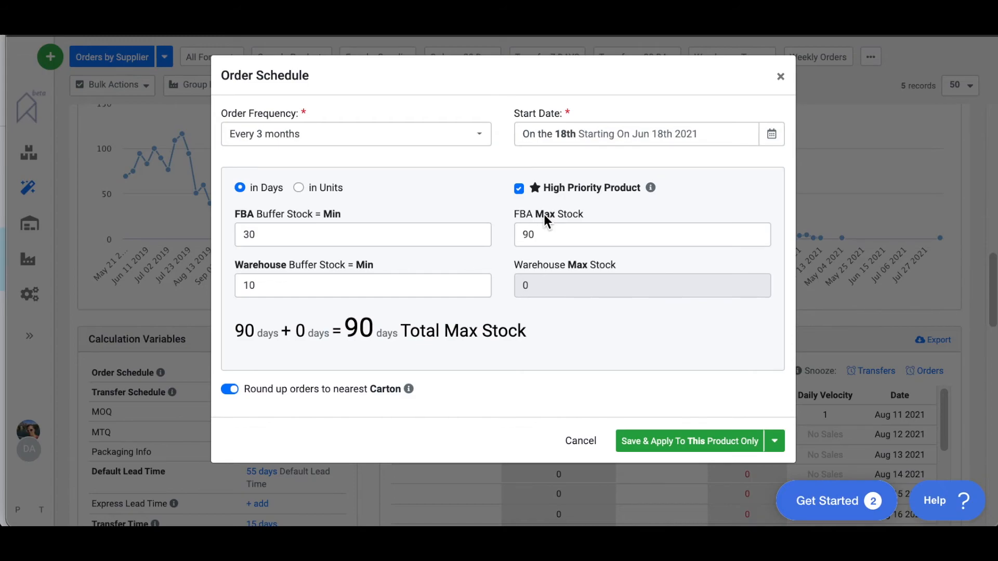
- Review the options for applying the order schedule settings to other product groups, and close the schedule without applying them
{"action": "left_click", "coordinate": [774, 441]}
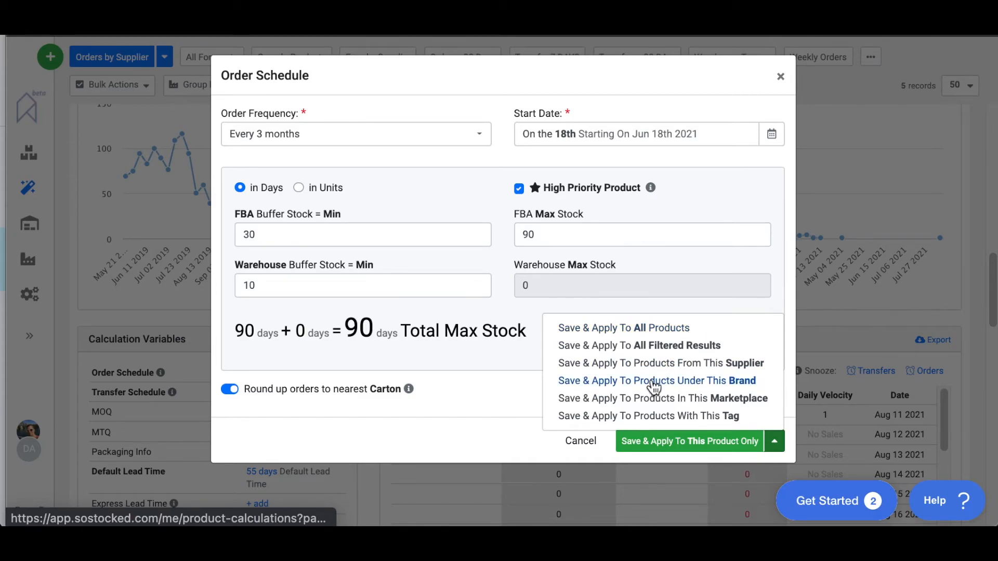
{"action": "left_click", "coordinate": [675, 183]}
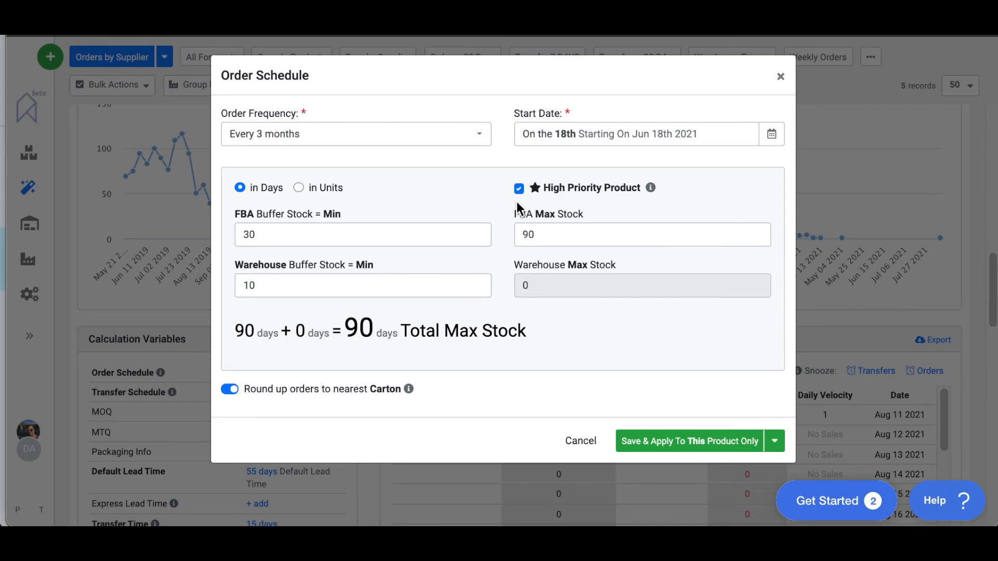
{"action": "left_click", "coordinate": [769, 84]}
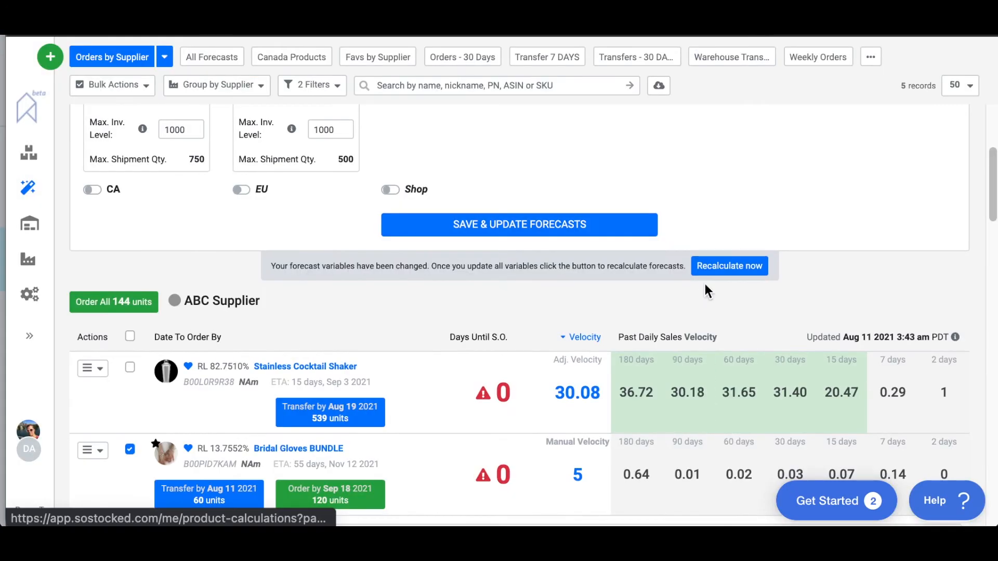
- Collapse the restock limits settings above the ABC Supplier forecasts
{"action": "scroll", "coordinate": [706, 286], "scroll_direction": "up", "scroll_amount": 3}
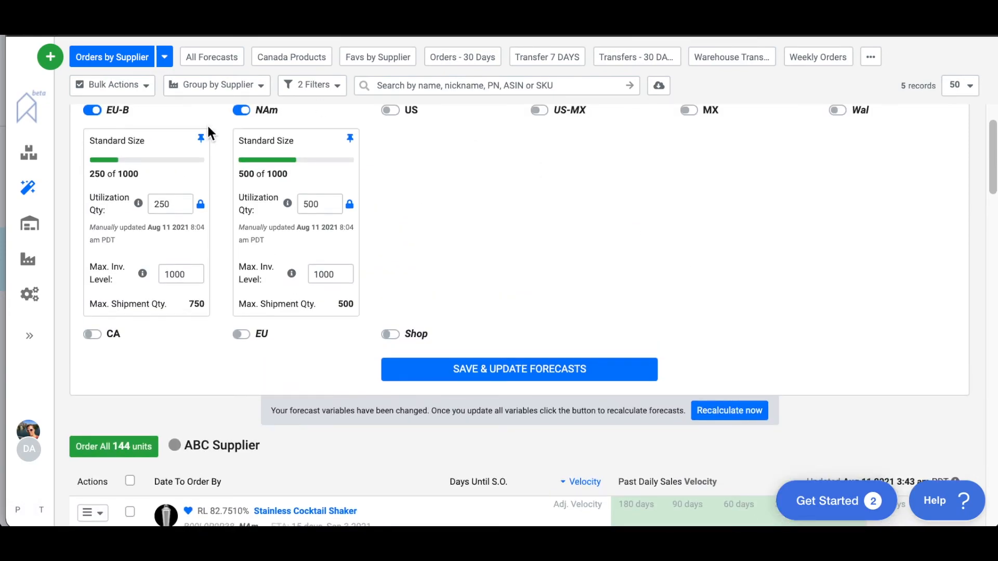
{"action": "scroll", "coordinate": [582, 270], "scroll_direction": "up", "scroll_amount": 2}
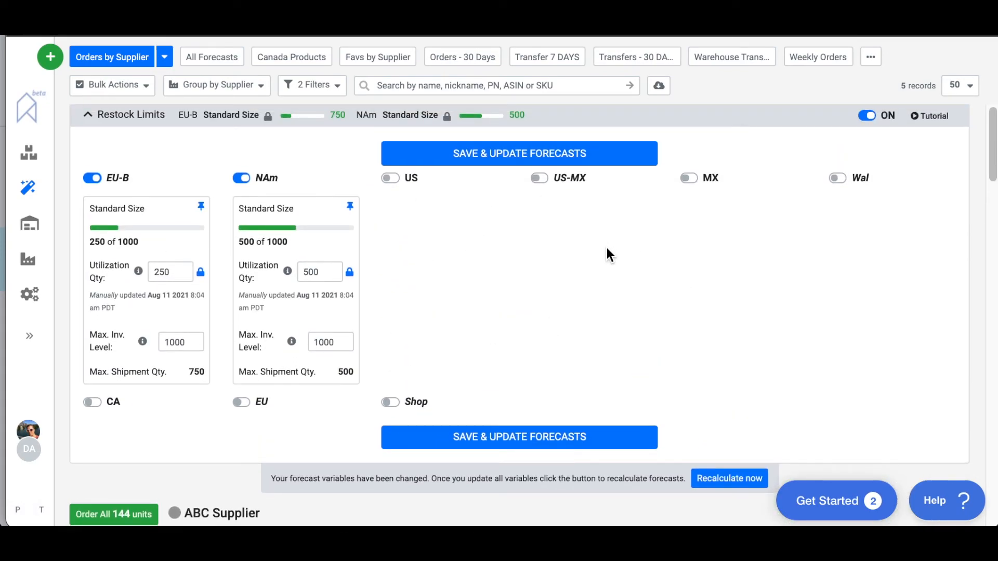
{"action": "left_click", "coordinate": [554, 124]}
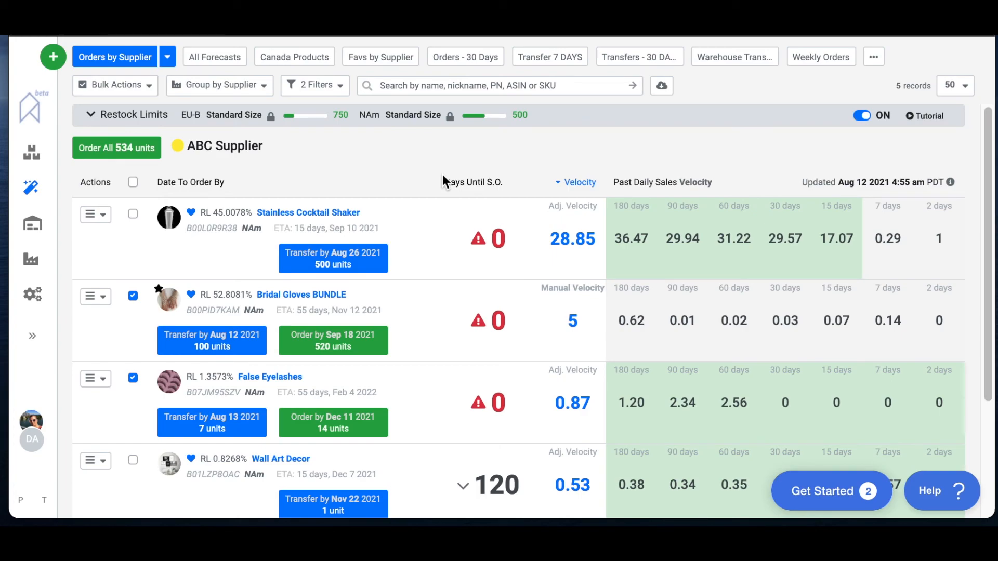
- View the help articles and the email support form, and close the help window without sending a message
{"action": "left_click", "coordinate": [925, 495]}
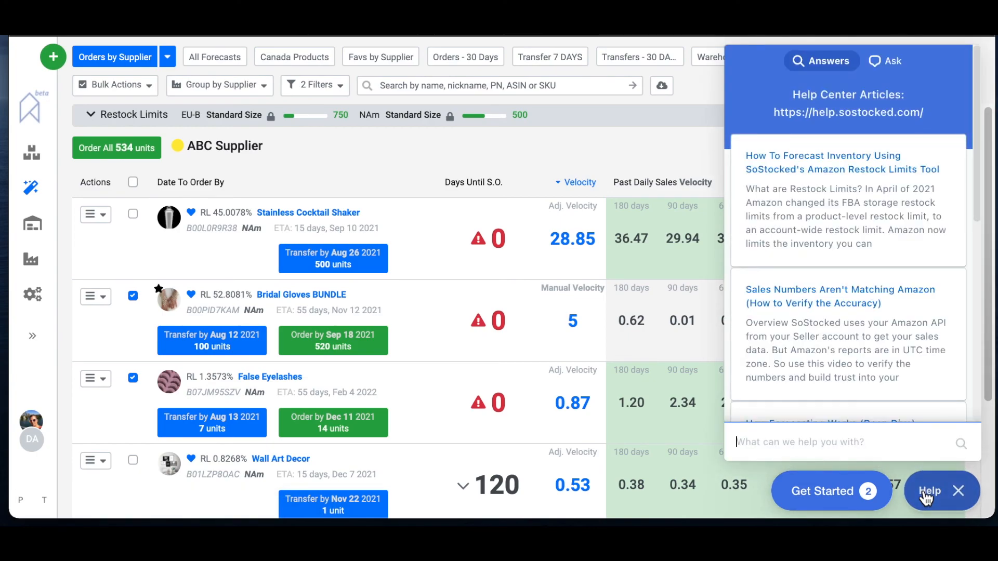
{"action": "left_click", "coordinate": [881, 73]}
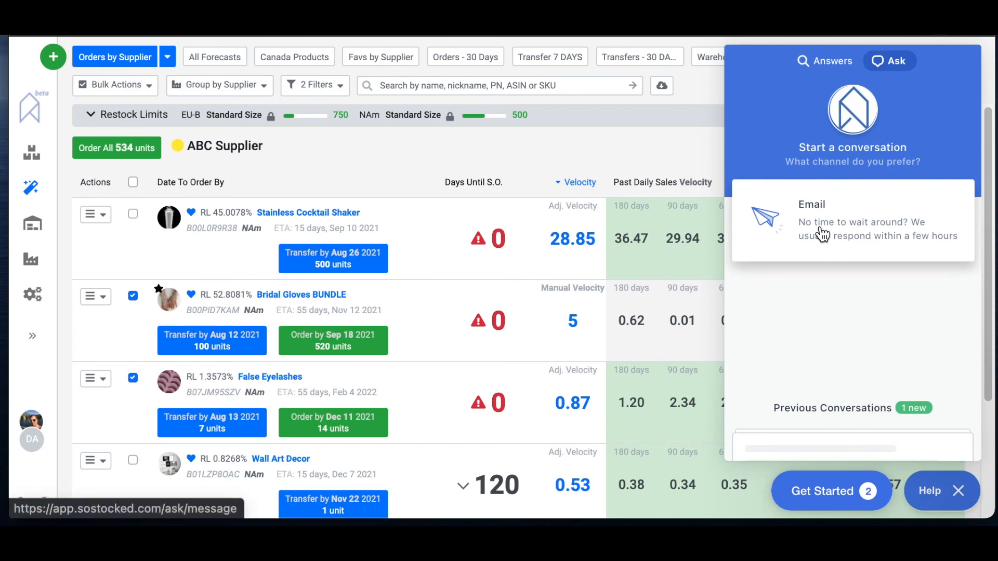
{"action": "left_click", "coordinate": [822, 234]}
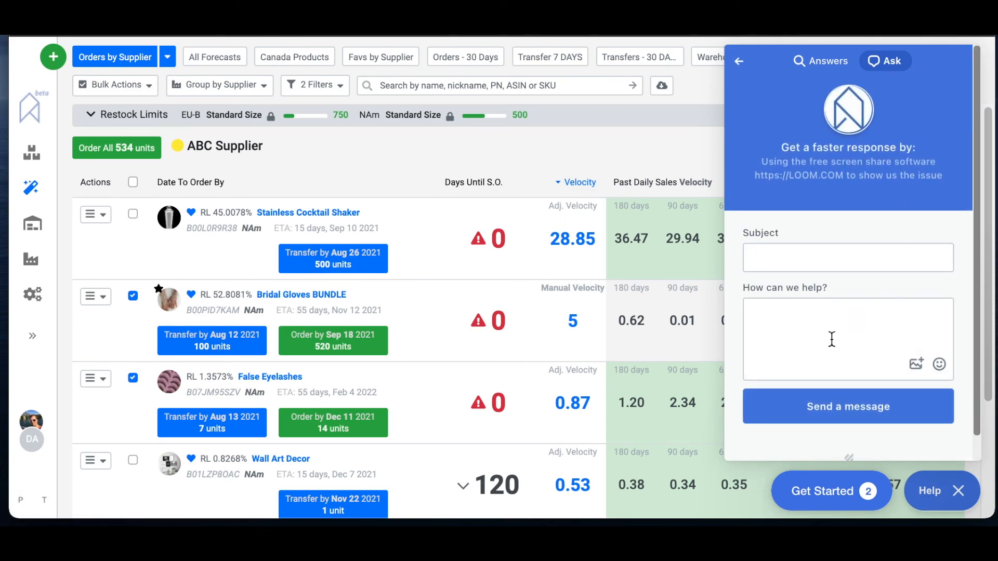
{"action": "left_click", "coordinate": [942, 496]}
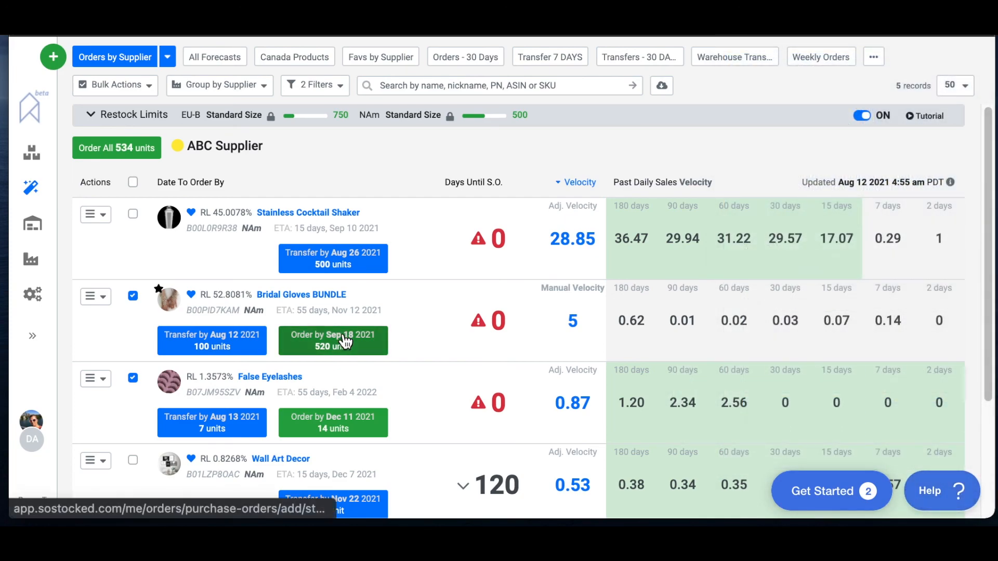